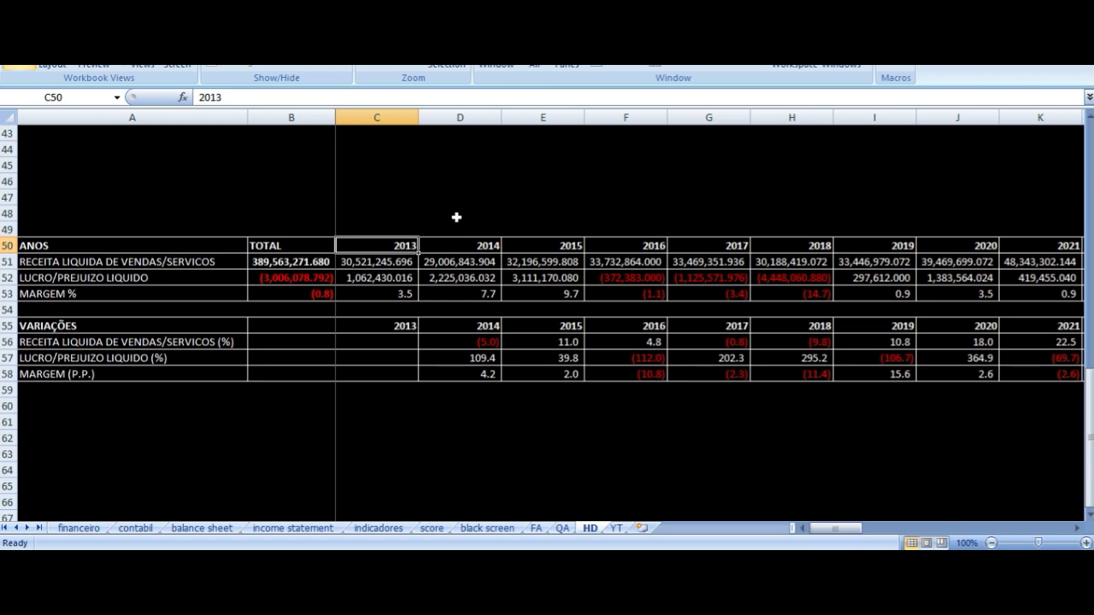
Review the span of years from 2013 to 2023 in the header row of the annual results table.
key(ctrl+Right)
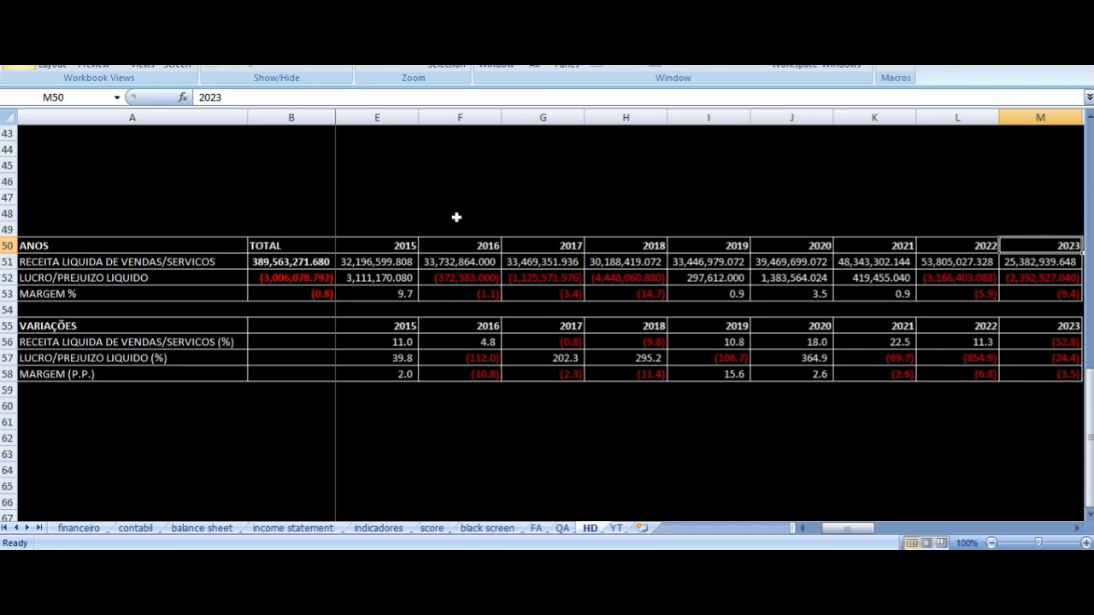
key(ctrl+Left)
key(Right)
key(Right)
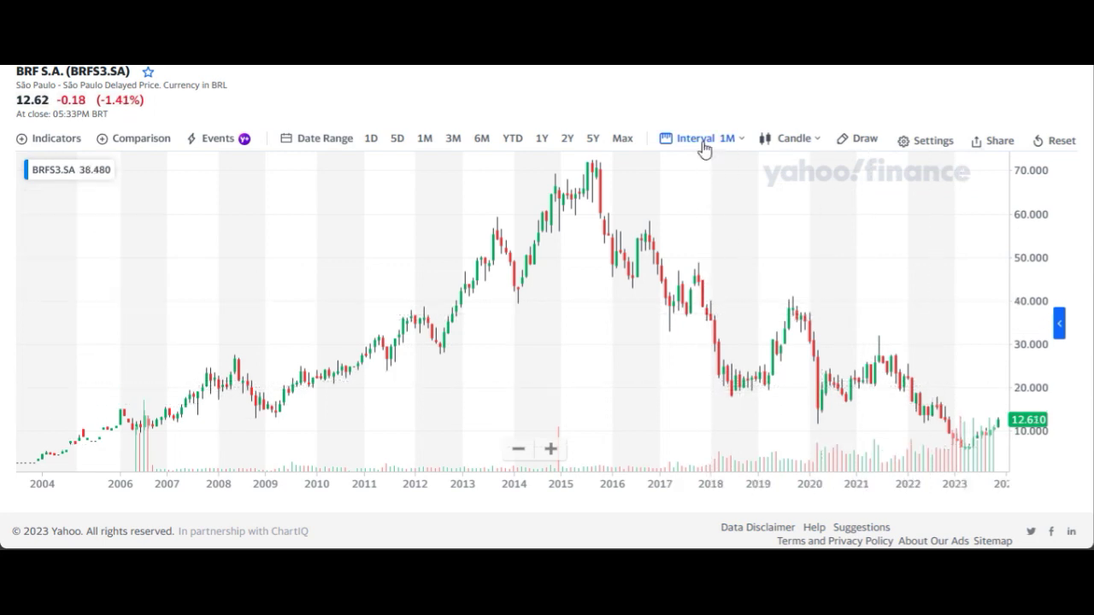
On the Yahoo Finance chart of BRF S.A., set the interval to 1 day and widen the range back to 2019.
click(703, 145)
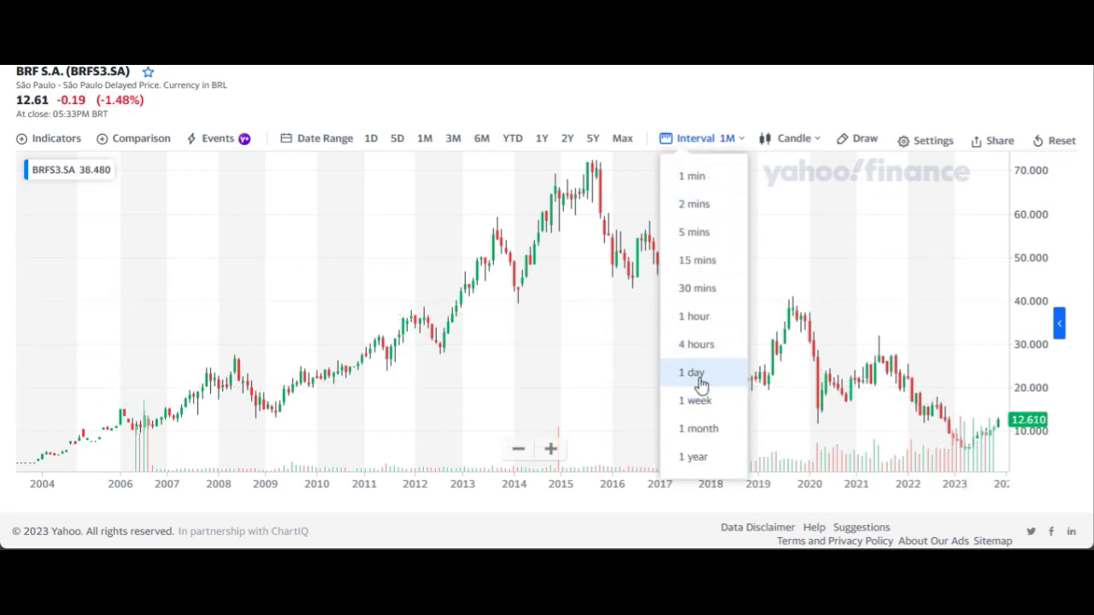
click(694, 376)
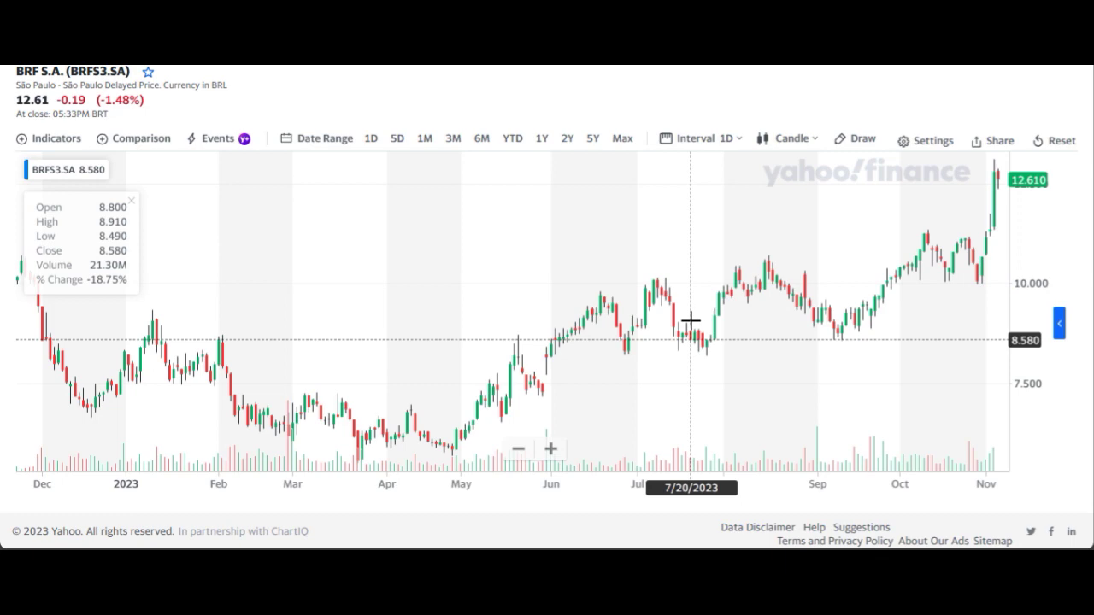
scroll(628, 327, down, 10)
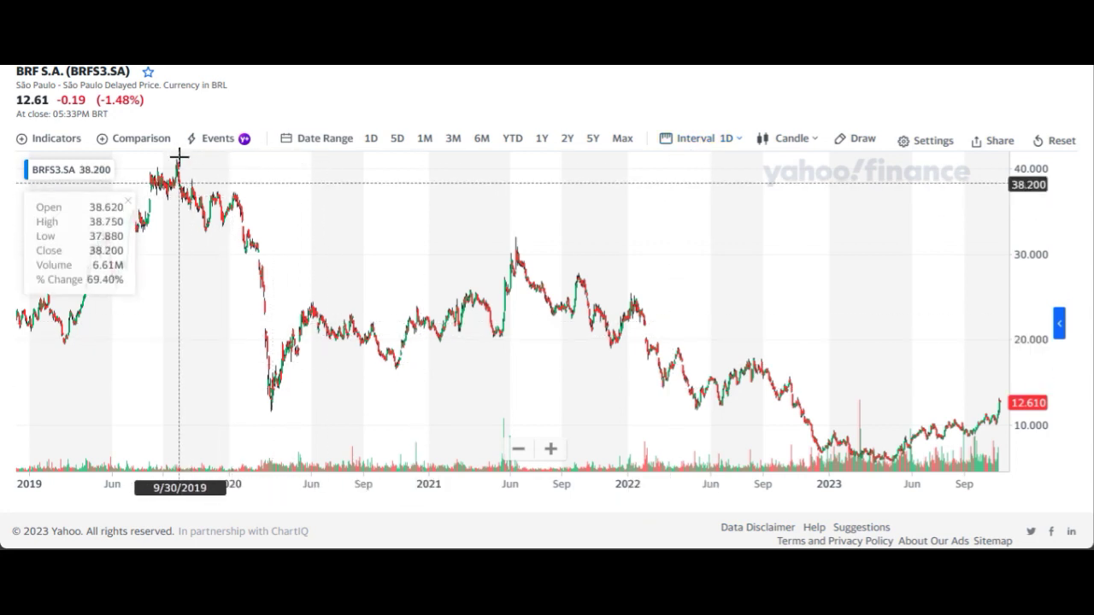
Set the chart interval to 1 month and examine the BRF price history from 2010 through November 2023.
click(699, 142)
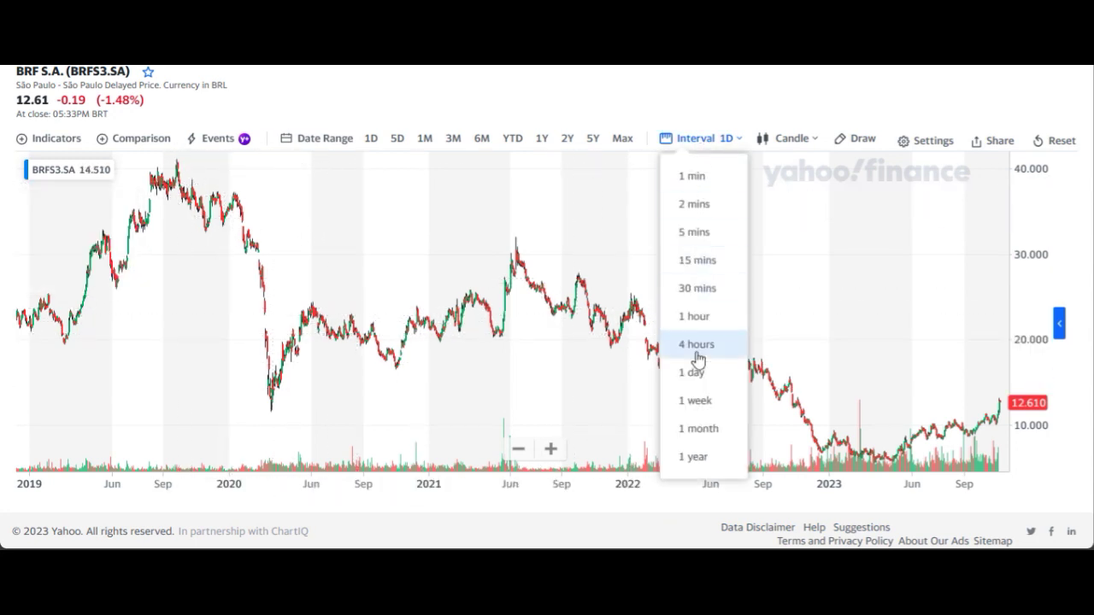
click(701, 430)
scroll(588, 305, up, 5)
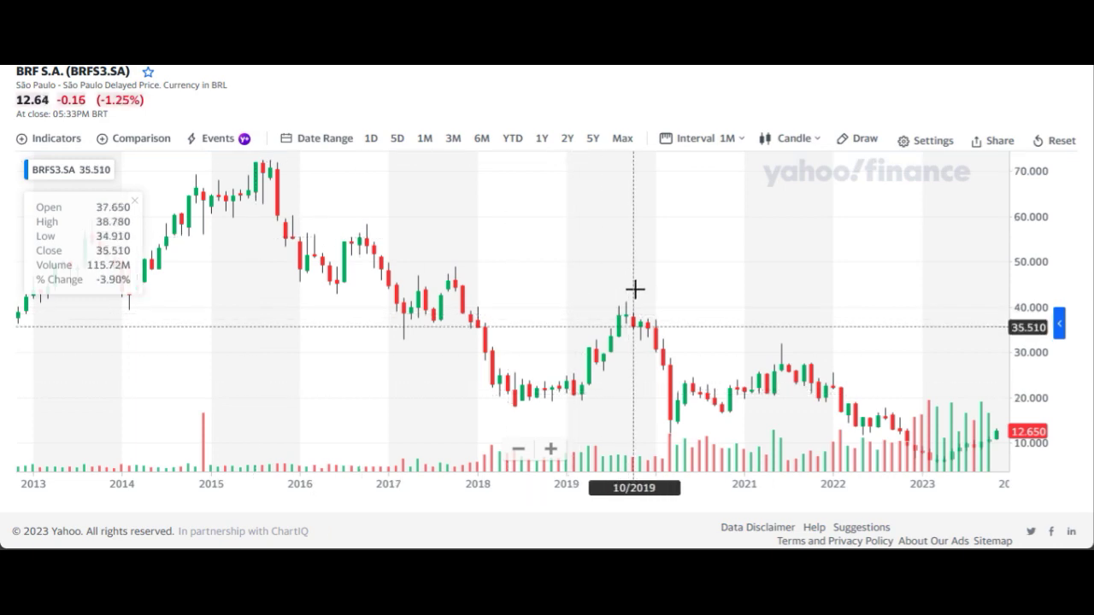
scroll(528, 256, down, 4)
scroll(513, 278, up, 3)
scroll(523, 281, up, 1)
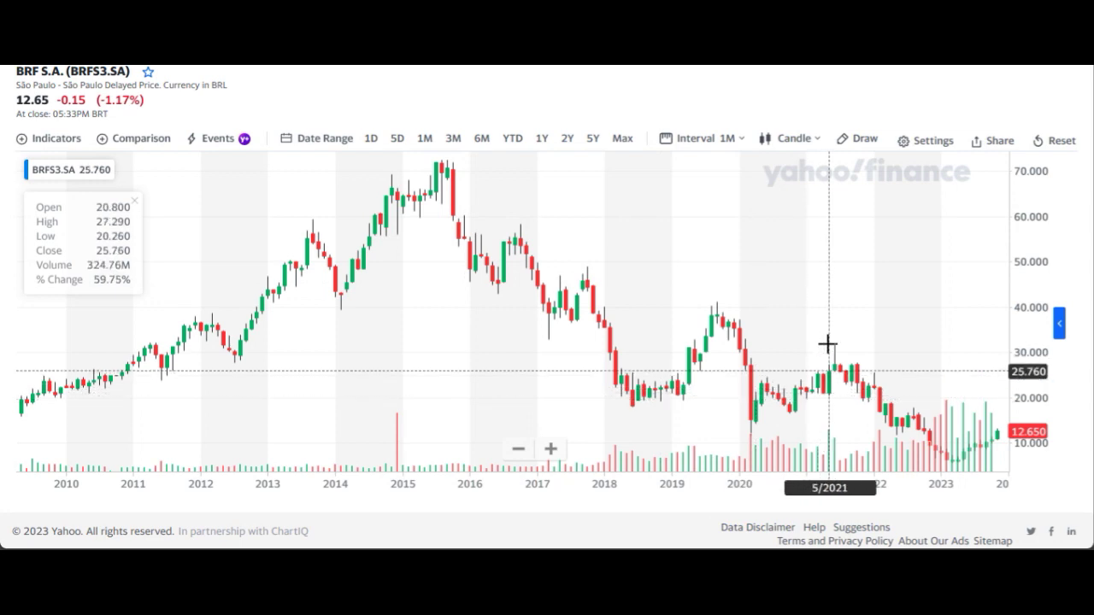
scroll(828, 344, up, 6)
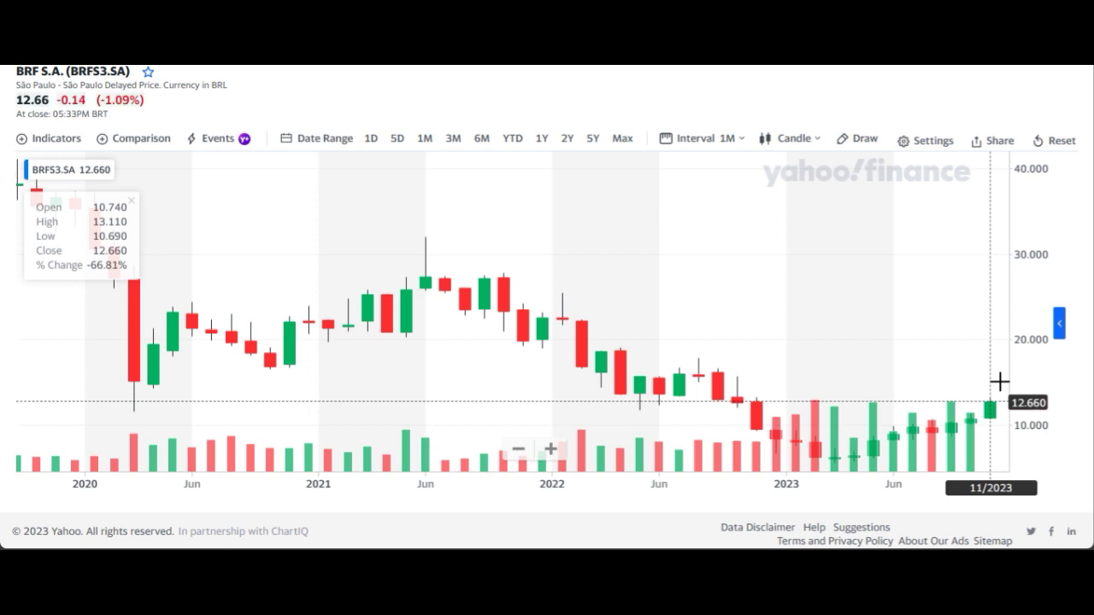
scroll(920, 359, up, 3)
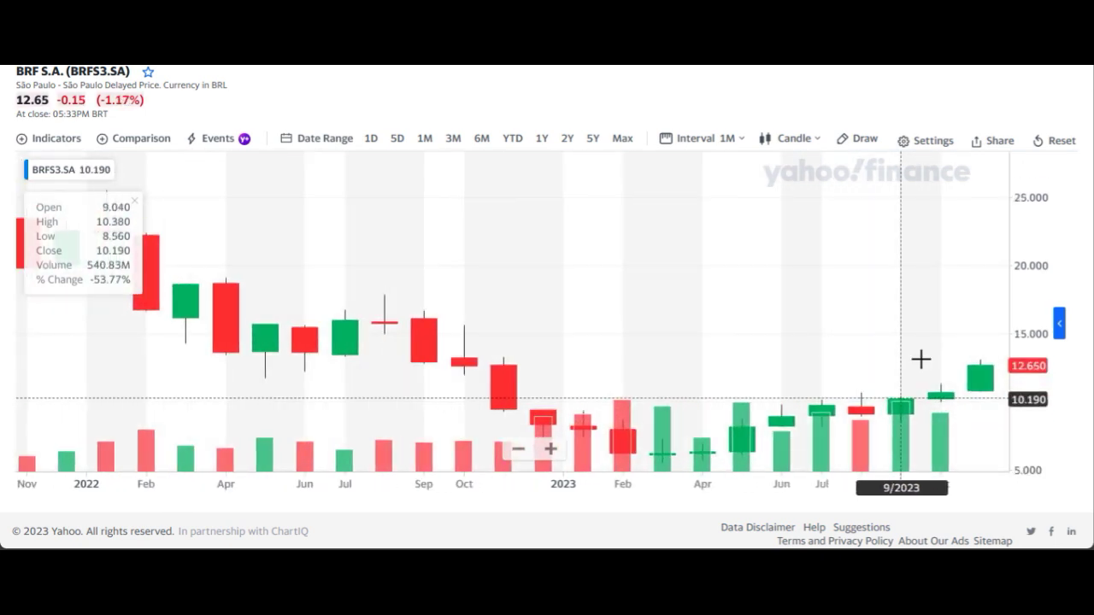
Set the chart interval to 1 day and examine the early November 2023 candles and the daily prices back to 2019.
click(718, 140)
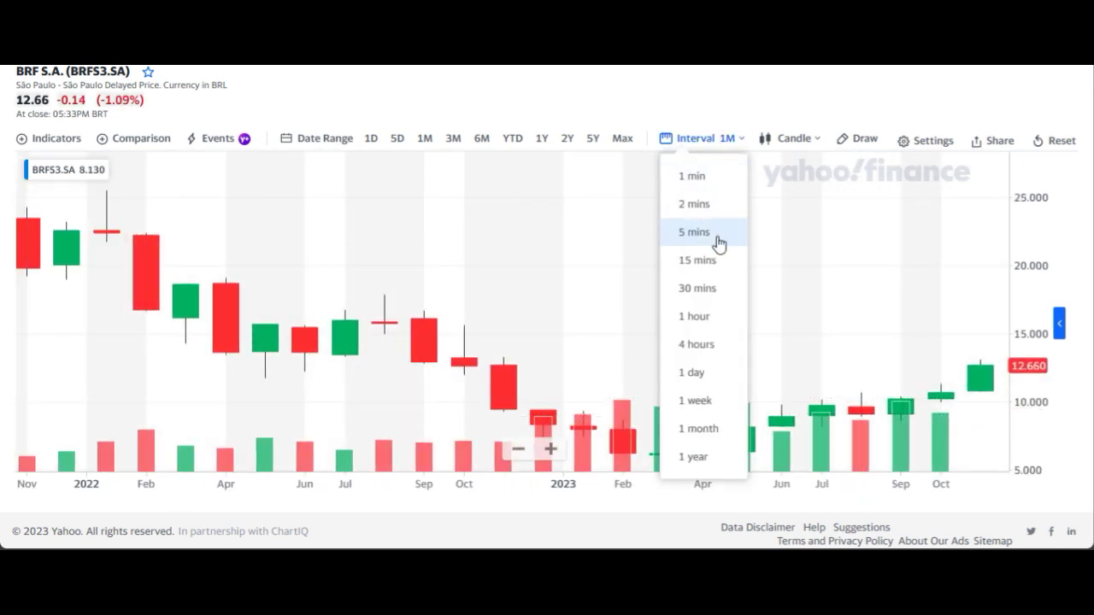
click(694, 372)
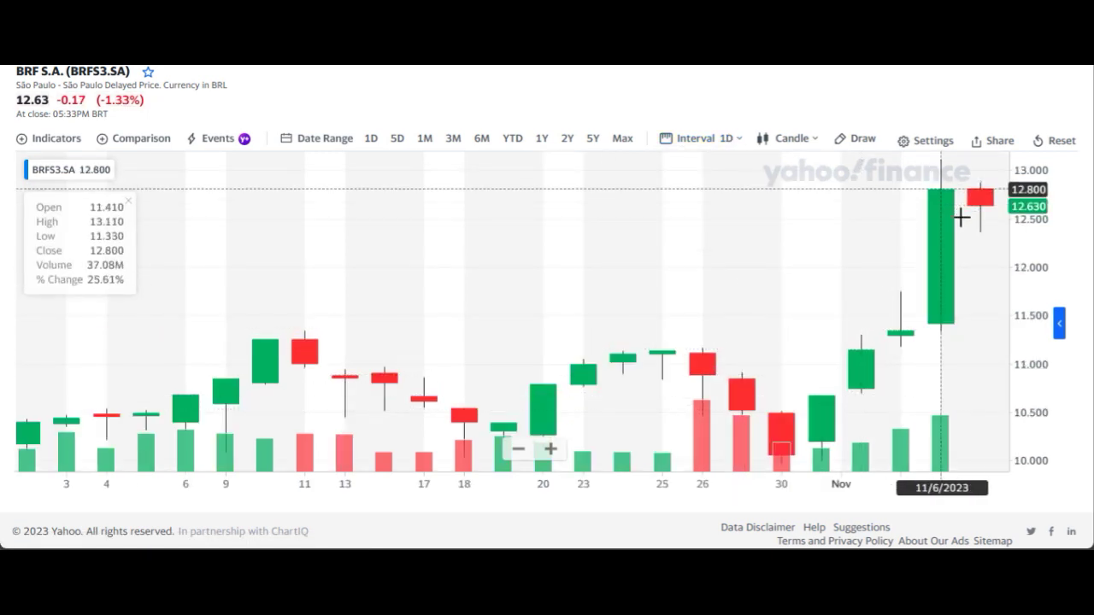
scroll(667, 265, down, 10)
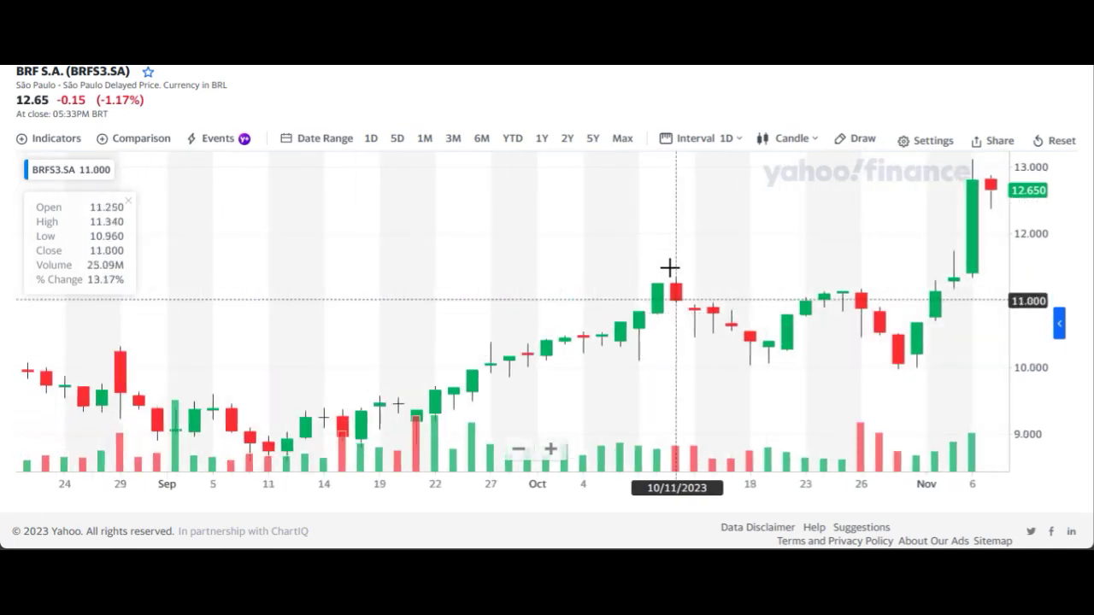
scroll(670, 268, down, 8)
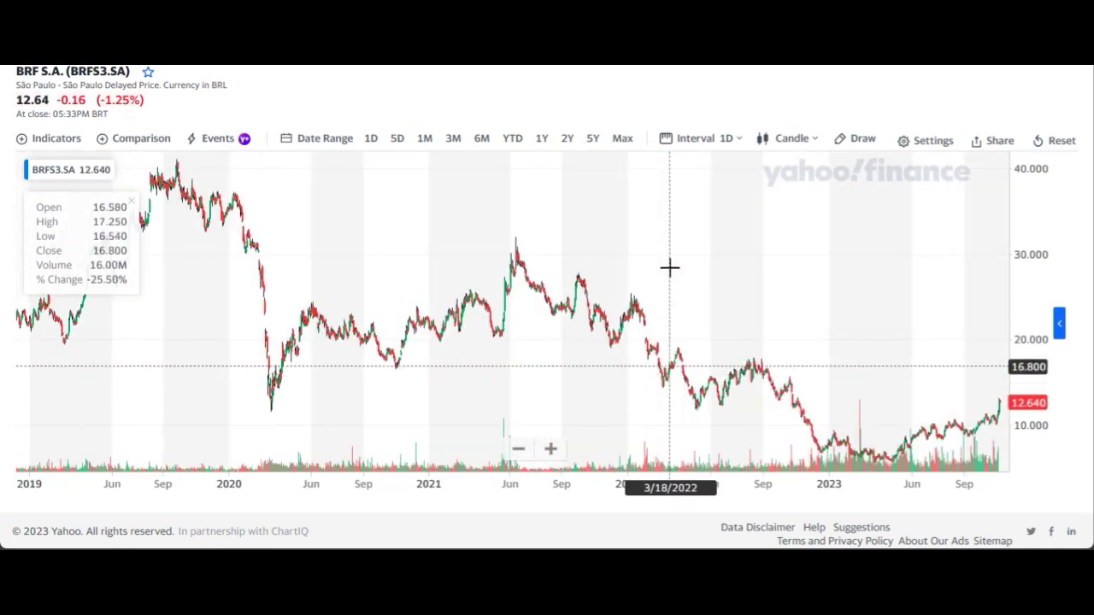
Set the interval back to 1 month and show the BRF price history from 2011 to 2023.
click(697, 142)
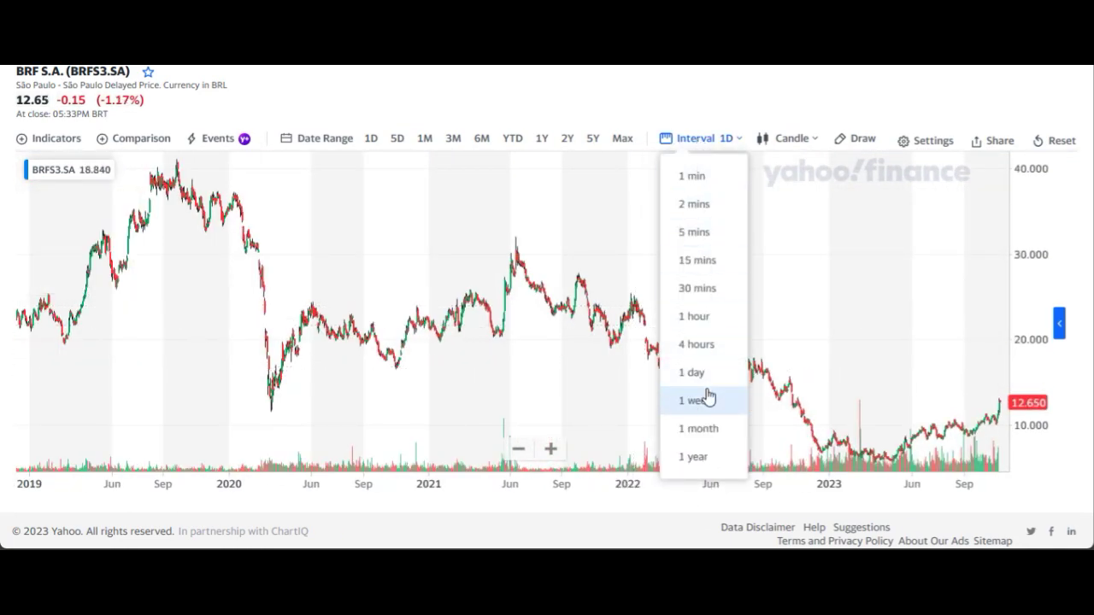
click(704, 430)
scroll(627, 294, up, 6)
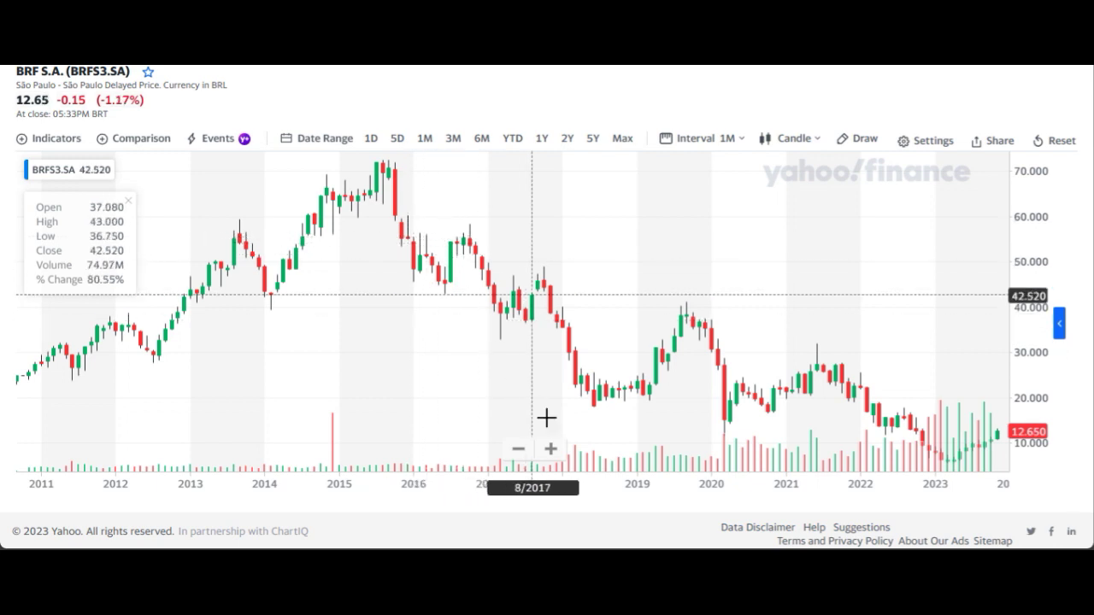
Switch to the Excel workbook and compare net revenue, net profit and margin for 2013 and 2014 in the annual table.
key(alt+Tab)
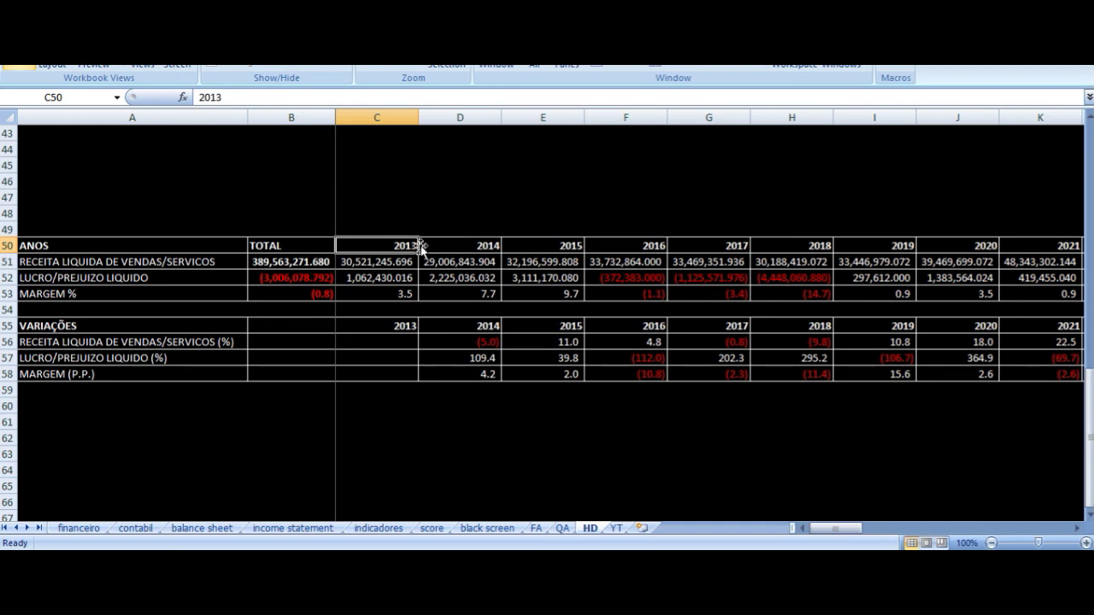
key(Down)
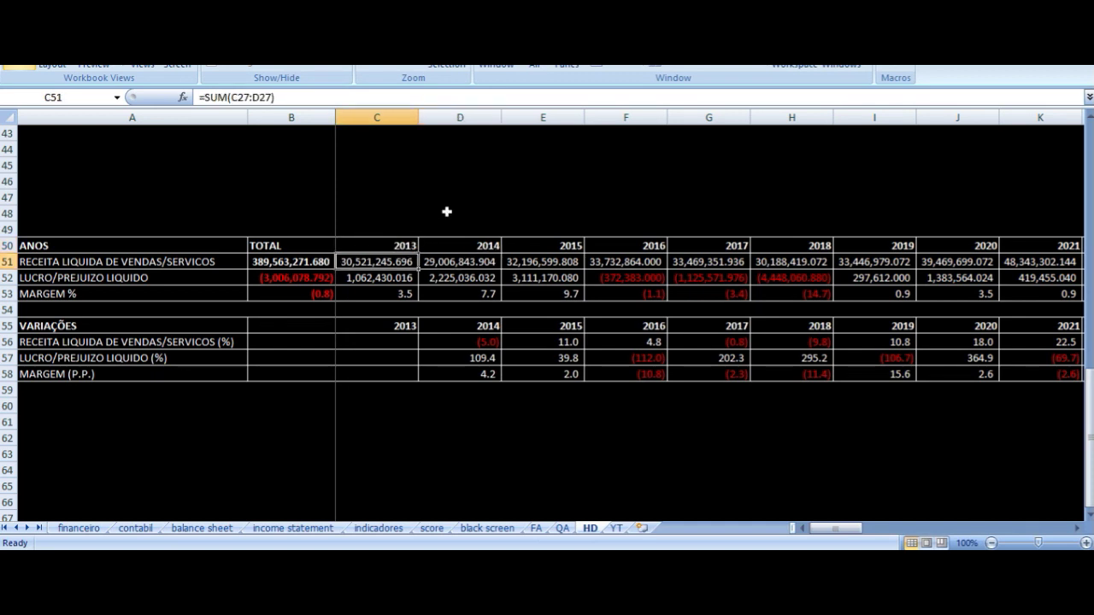
key(Right)
key(Down)
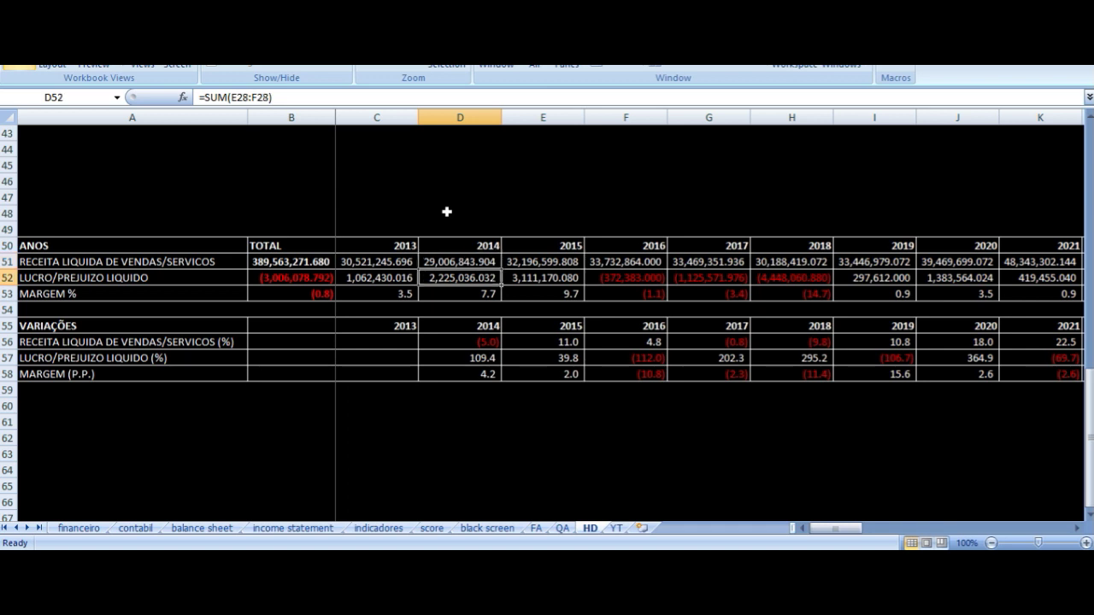
key(Left)
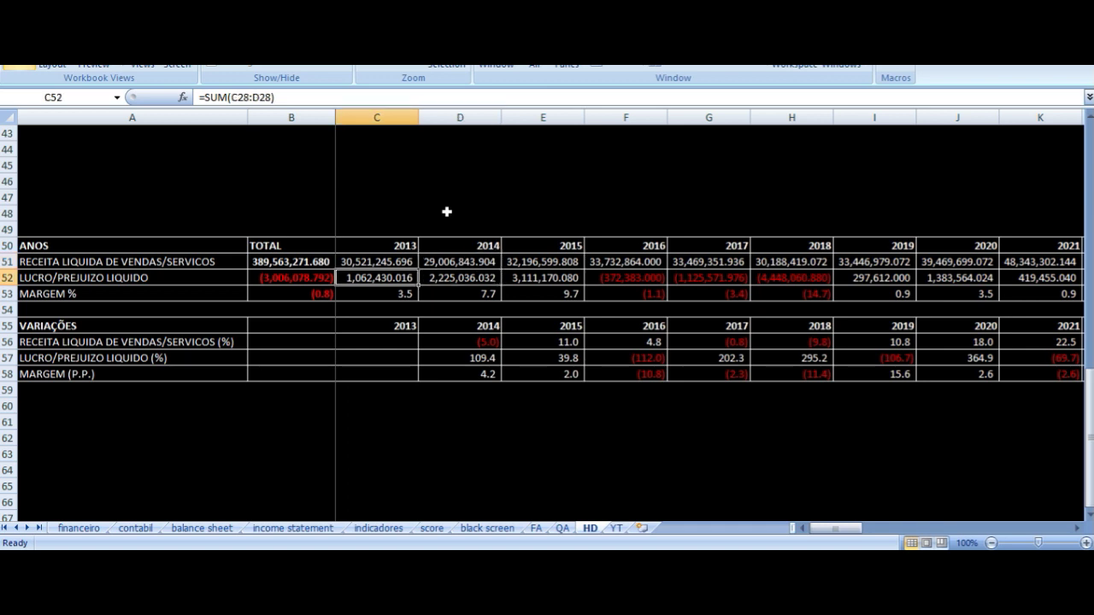
key(Down)
key(Right)
key(Right)
key(Left)
key(Up)
key(Up)
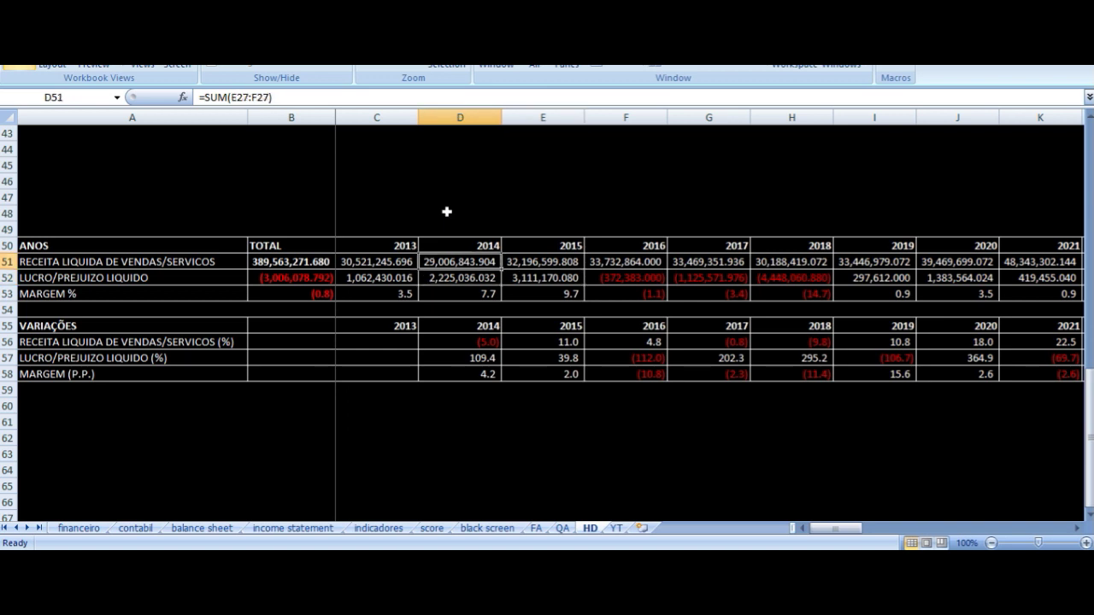
Examine the 2015 results and their variations in net revenue, net profit and margin against 2014.
key(Right)
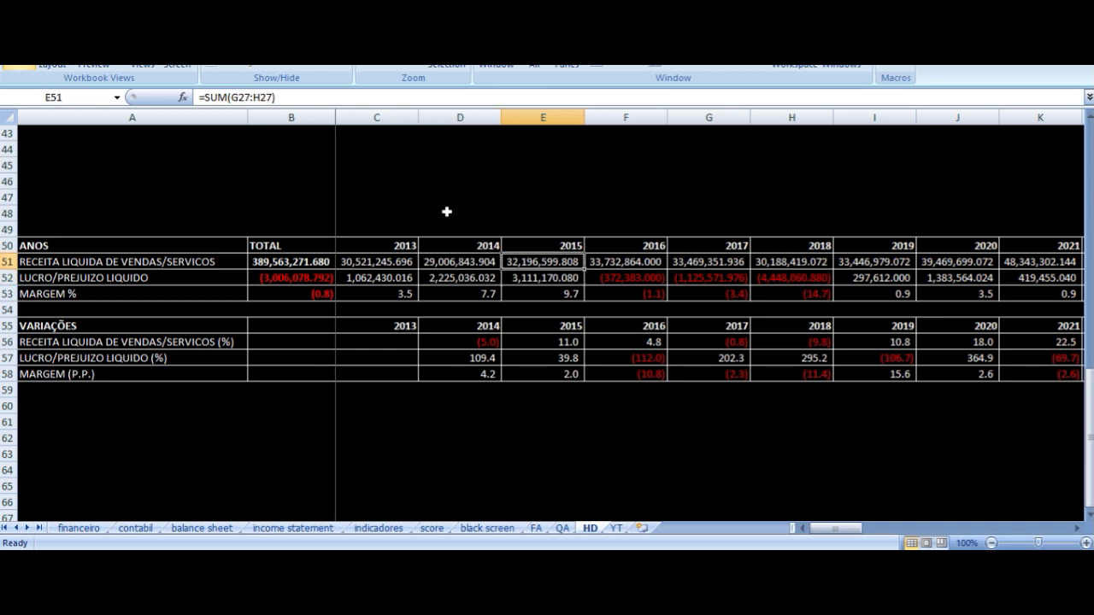
key(Down)
key(Down)
key(Down)
key(Down)
key(Down)
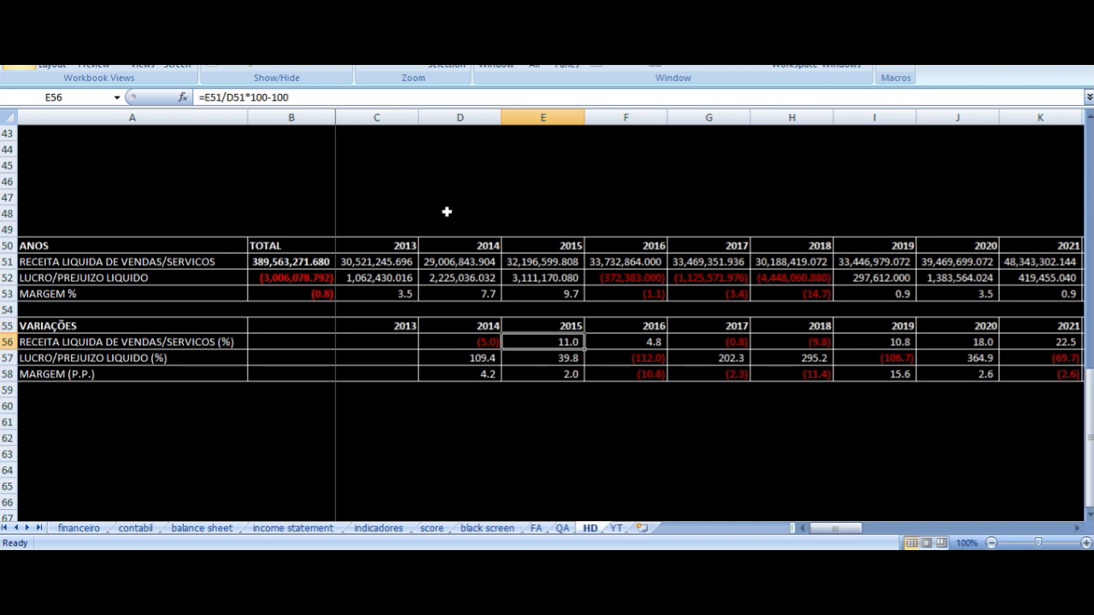
key(Down)
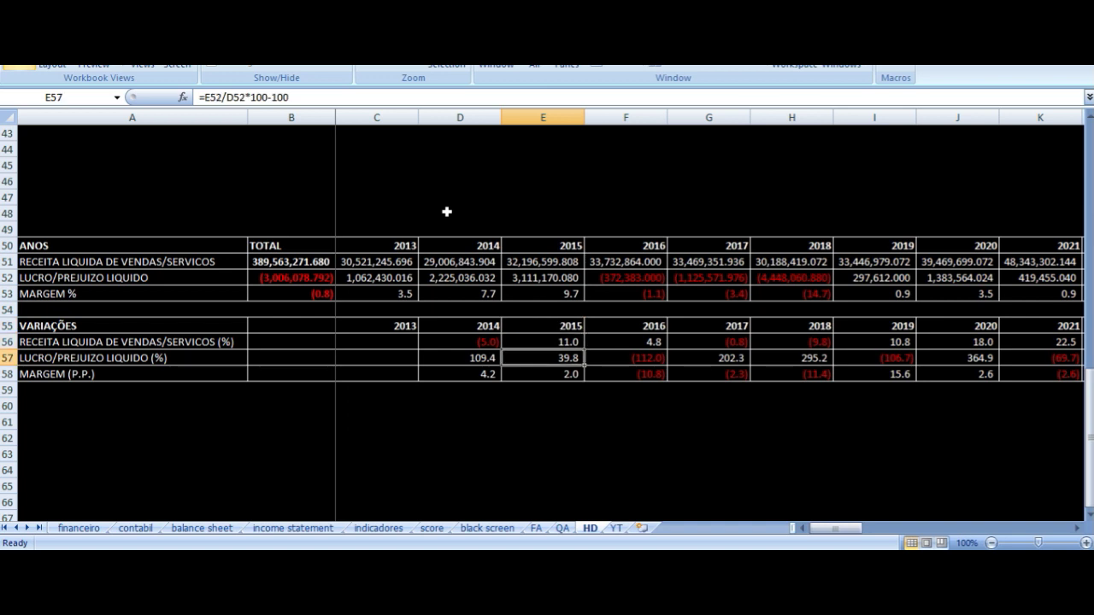
key(Down)
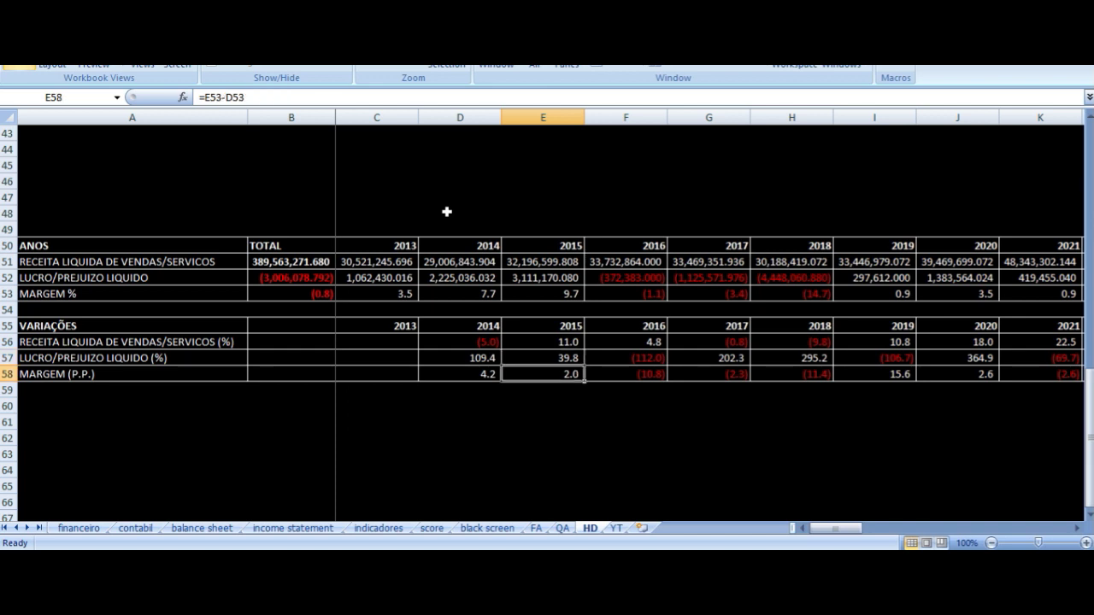
key(Up)
key(Up)
key(Up)
key(Up)
key(Up)
key(Up)
key(Up)
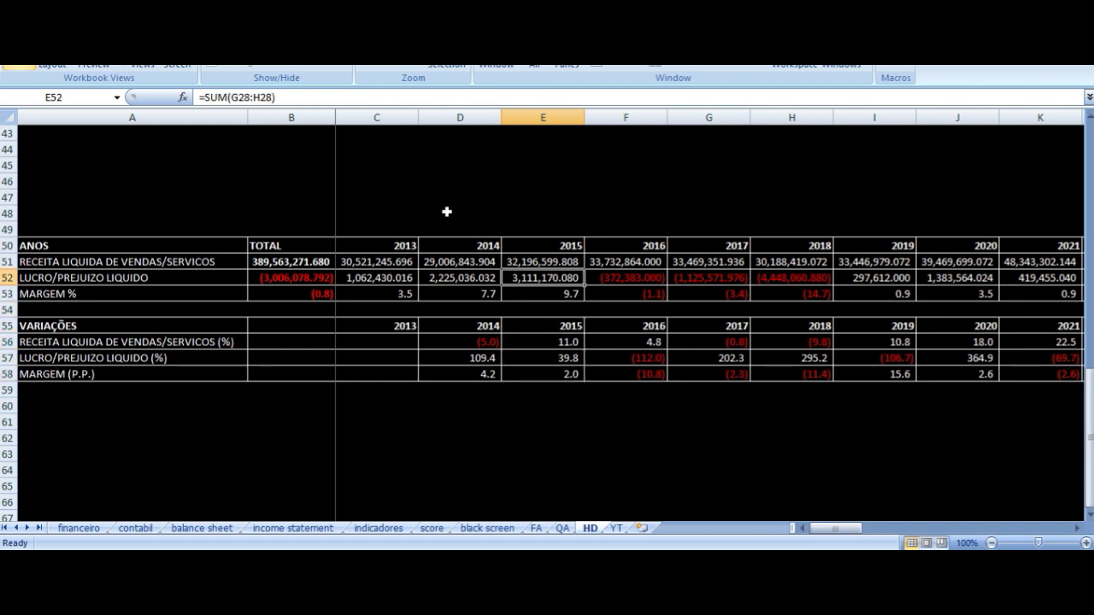
Examine the 2016 net revenue, net profit and margin, and check that period on the Yahoo Finance price chart.
key(Right)
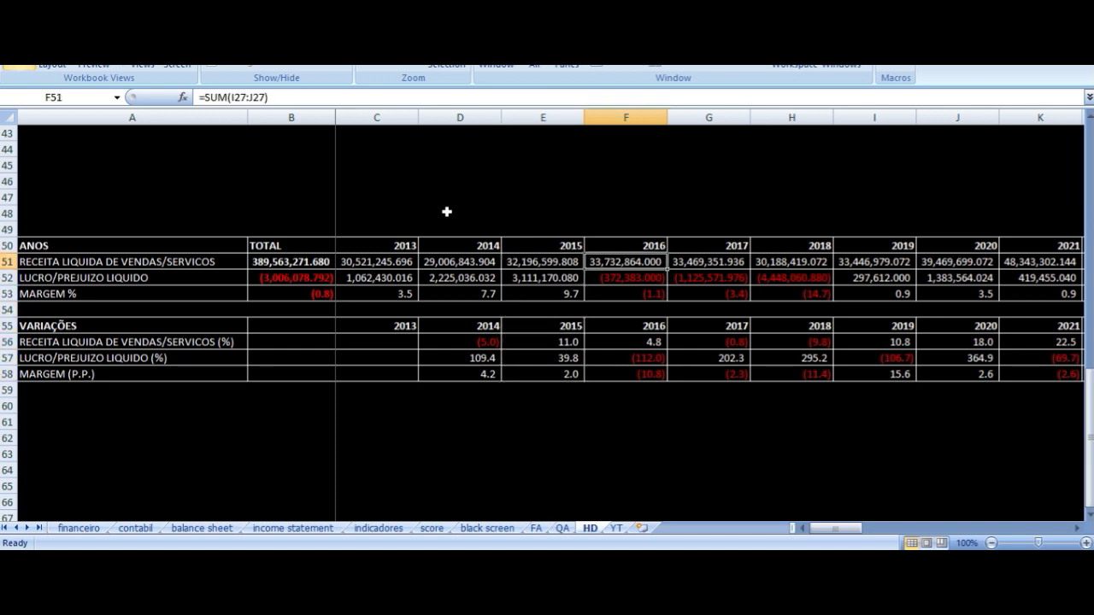
key(Down)
key(Down)
key(Down)
key(Up)
key(Up)
key(Up)
key(Up)
key(alt+Tab)
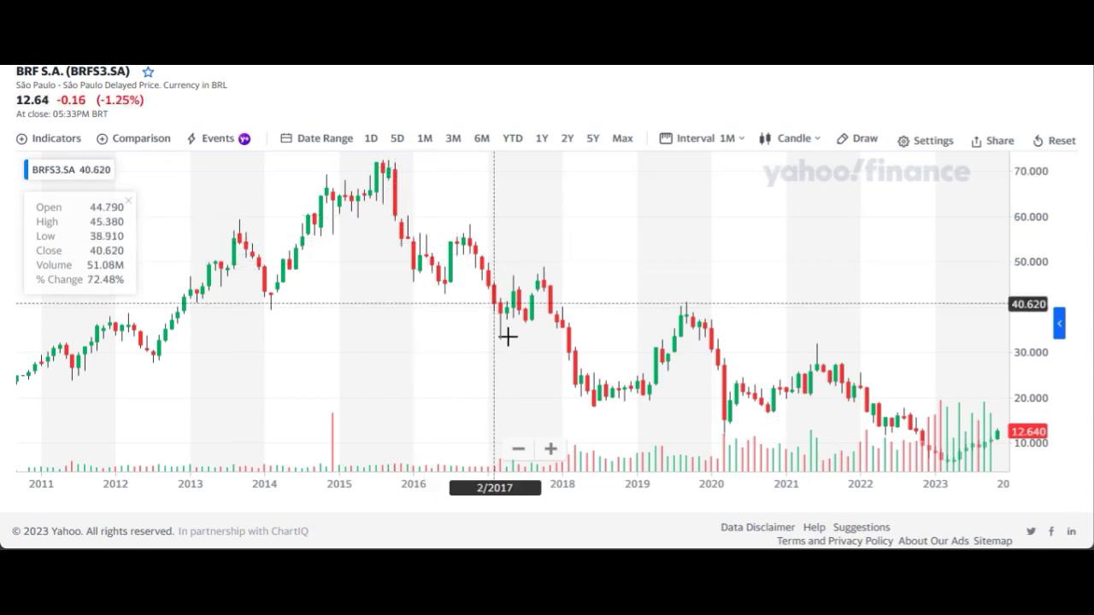
Return to the Excel workbook and select the 1S-2016 heading in the semester results table.
key(alt+Tab)
key(Up)
key(Up)
key(Up)
key(Up)
key(Up)
key(Up)
key(Up)
key(Up)
key(Up)
key(Up)
key(Up)
key(Up)
key(Up)
key(Up)
key(Up)
key(Up)
key(Up)
key(Up)
key(Up)
key(Up)
key(Up)
key(Up)
key(Up)
key(Up)
key(Up)
key(Up)
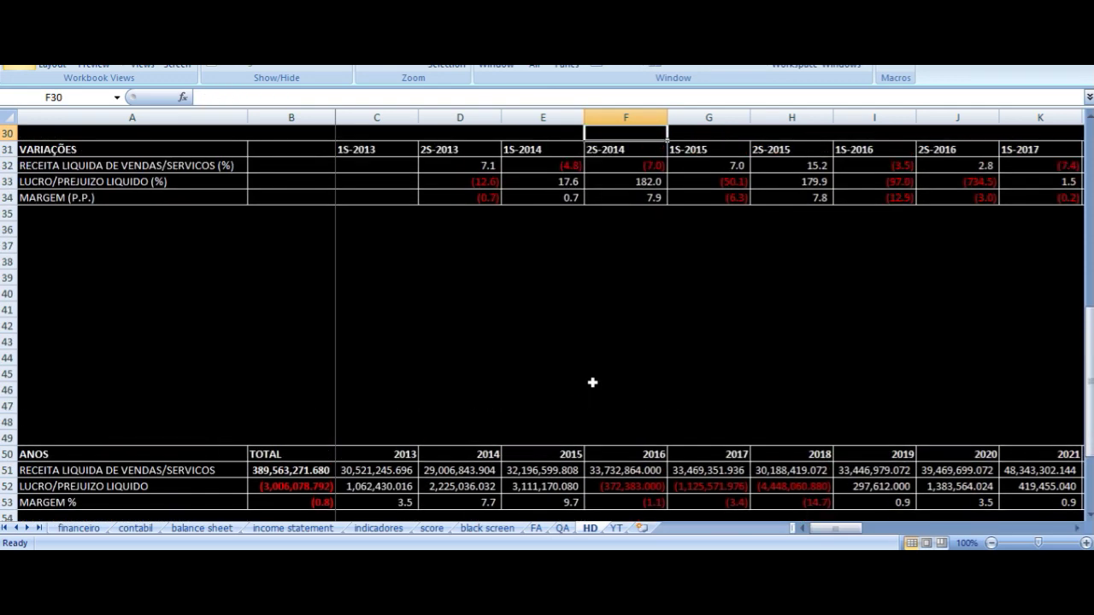
key(Down)
key(Down)
key(Down)
key(Down)
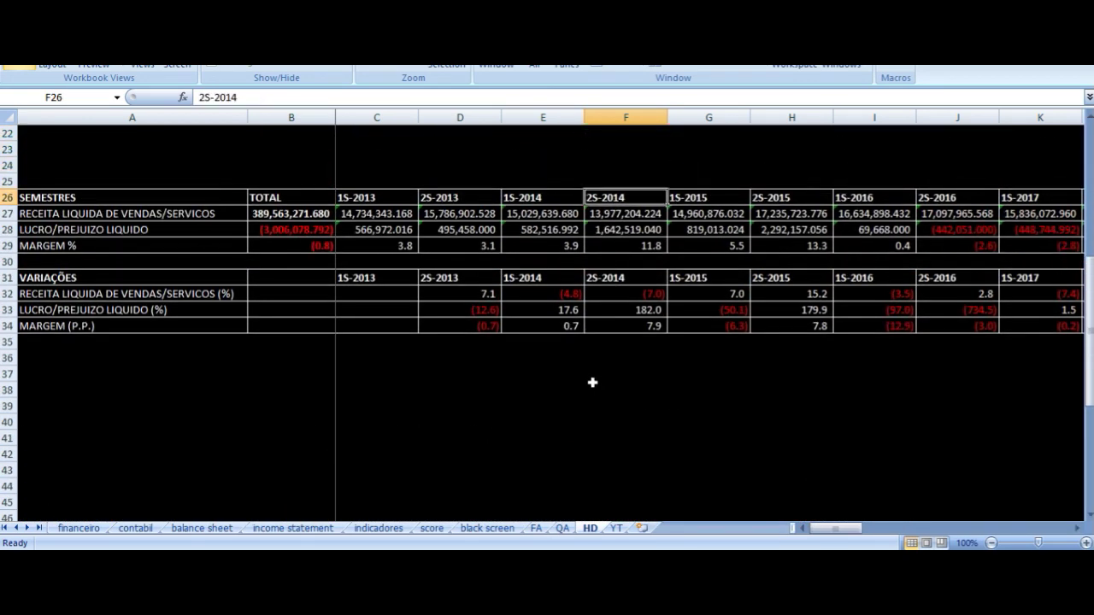
key(Right)
key(Right)
key(Right)
key(Right)
key(Left)
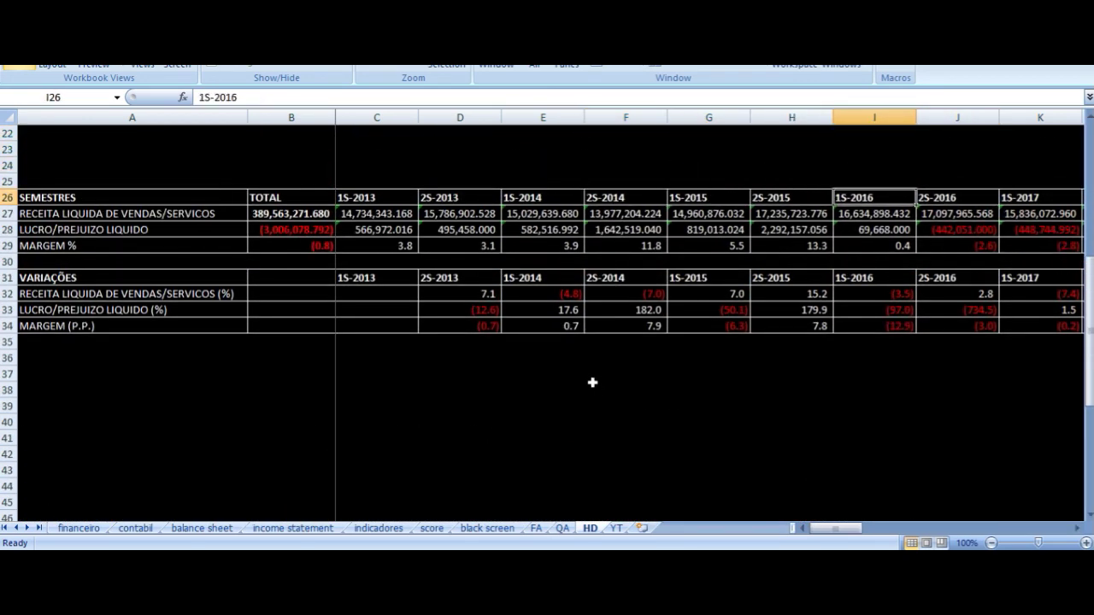
Compare the net revenue and net profit of 1S-2016 with those of 2S-2016 in the semester table.
key(Down)
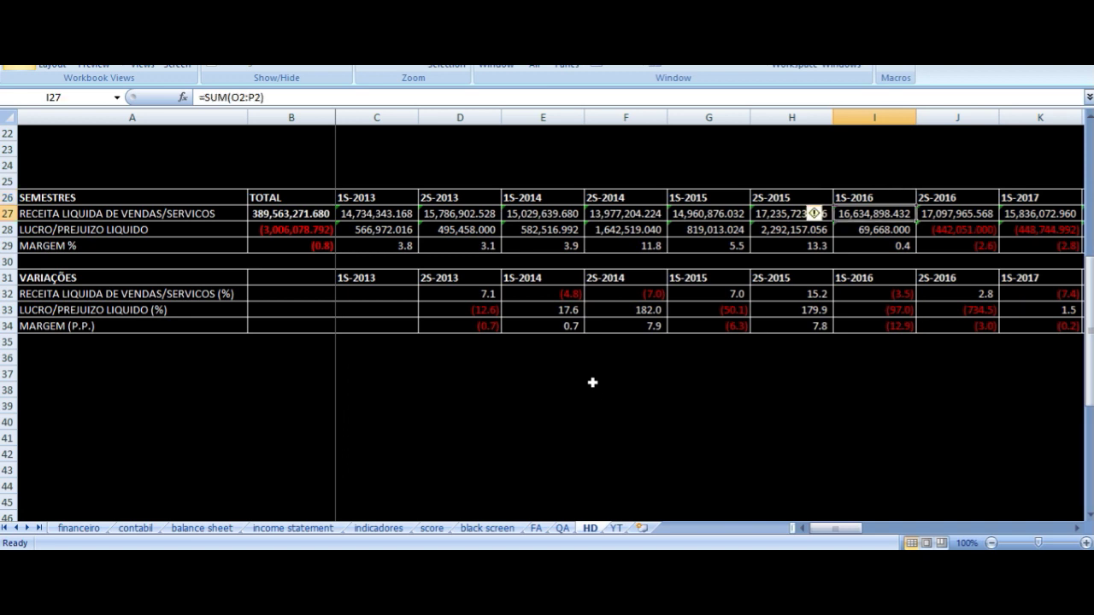
key(Right)
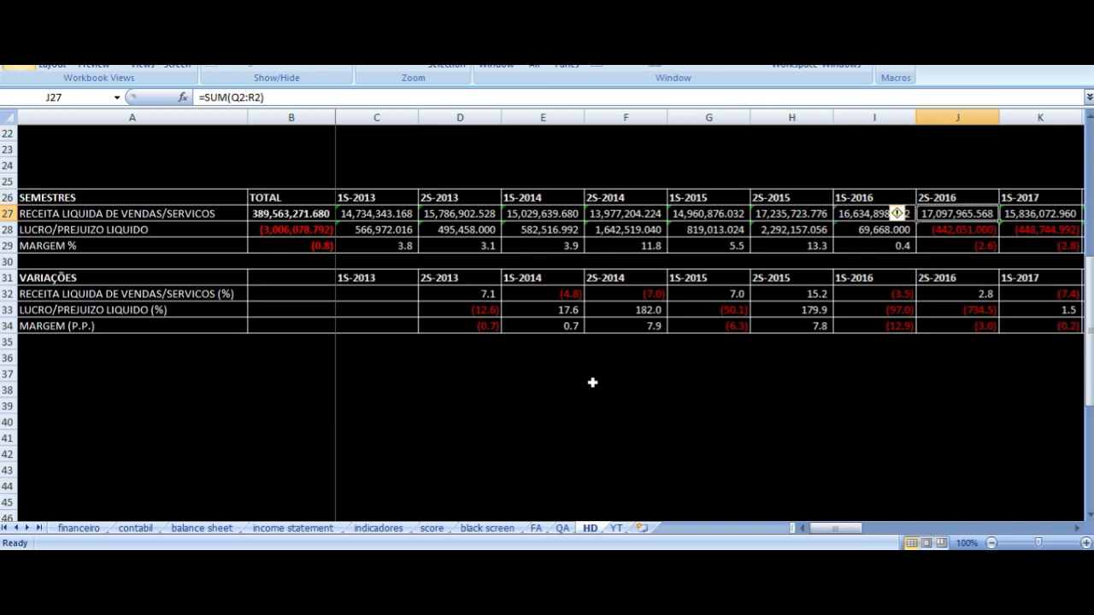
key(Left)
key(Right)
key(Left)
key(Down)
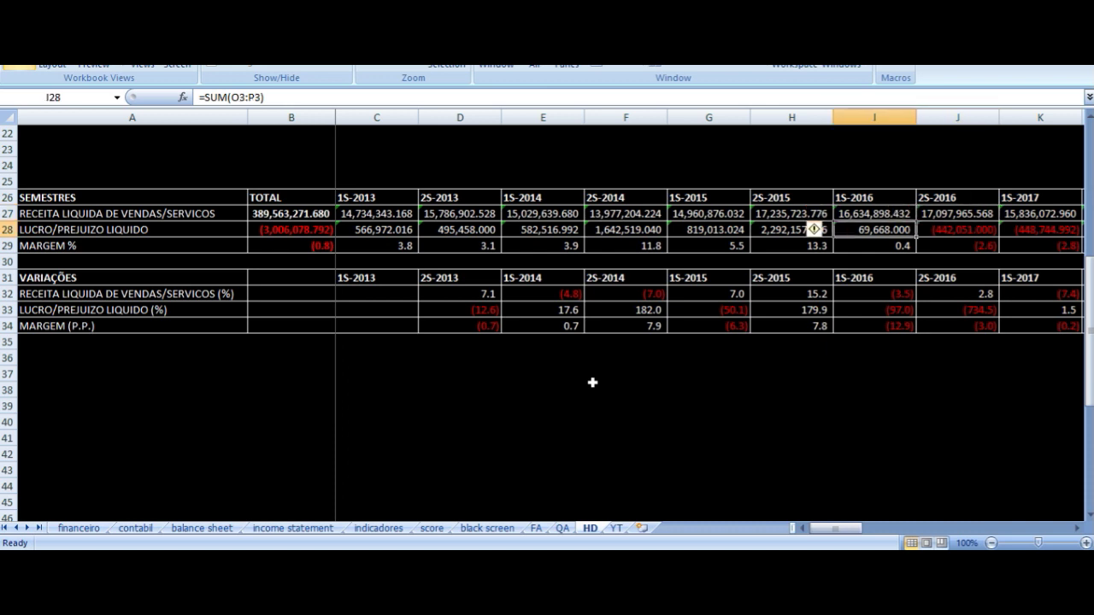
key(Right)
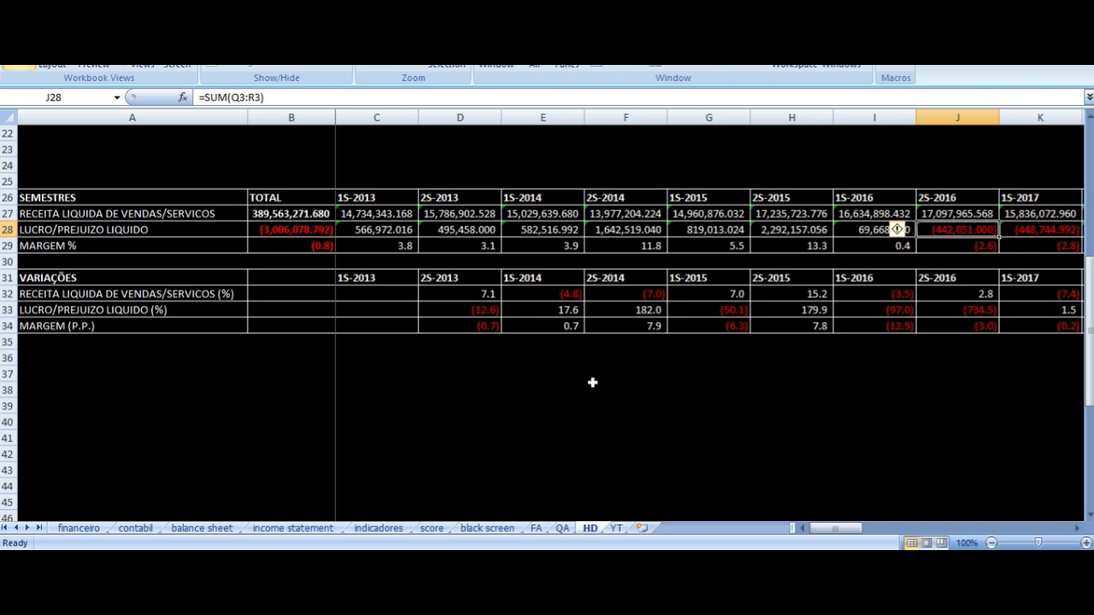
Recheck the 2S-2016 net result against the 1S-2016 net profit in the semester table.
key(Left)
key(Right)
key(Left)
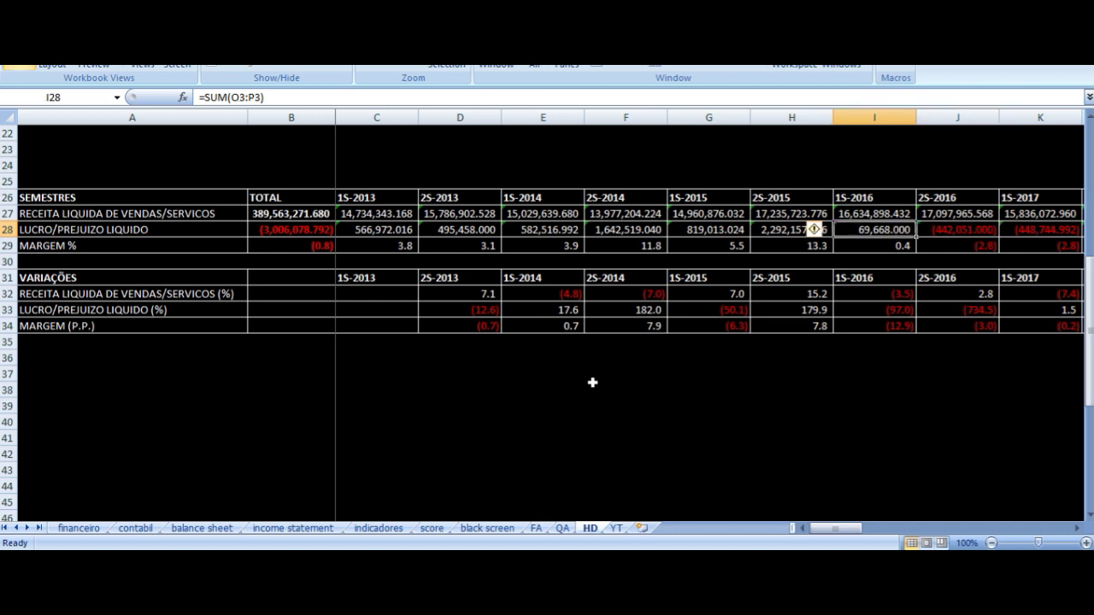
key(Right)
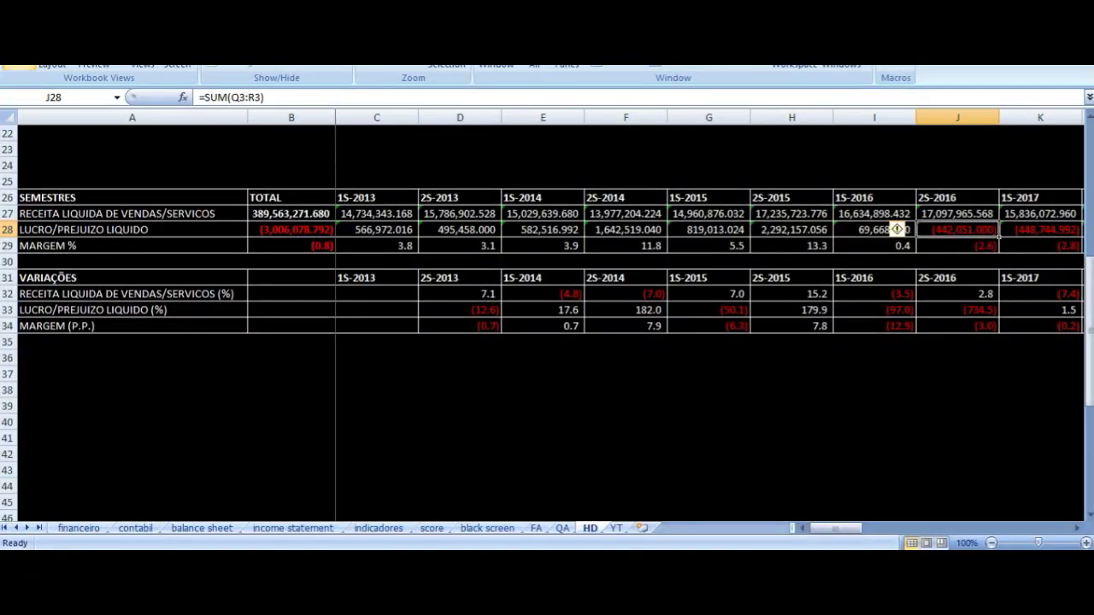
Examine the 2016 quarters in the quarterly table and select the 30/06/2016 net profit.
scroll(793, 248, up, 7)
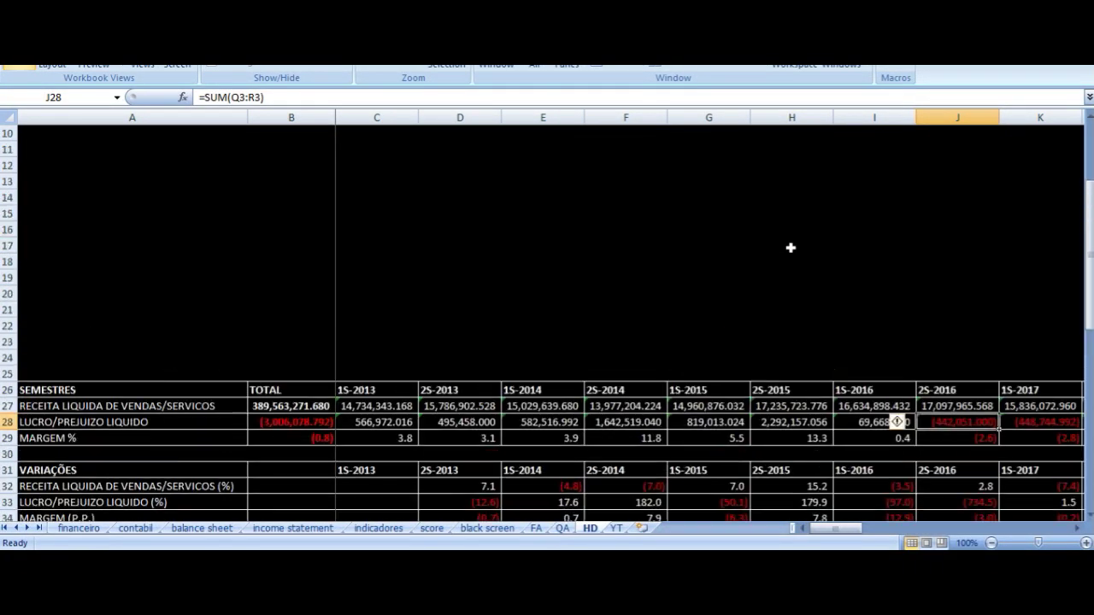
click(858, 149)
key(Right)
key(Right)
key(Right)
key(Right)
key(Right)
key(Right)
key(Right)
key(Right)
key(Right)
key(Right)
key(Left)
key(Left)
key(Left)
key(Left)
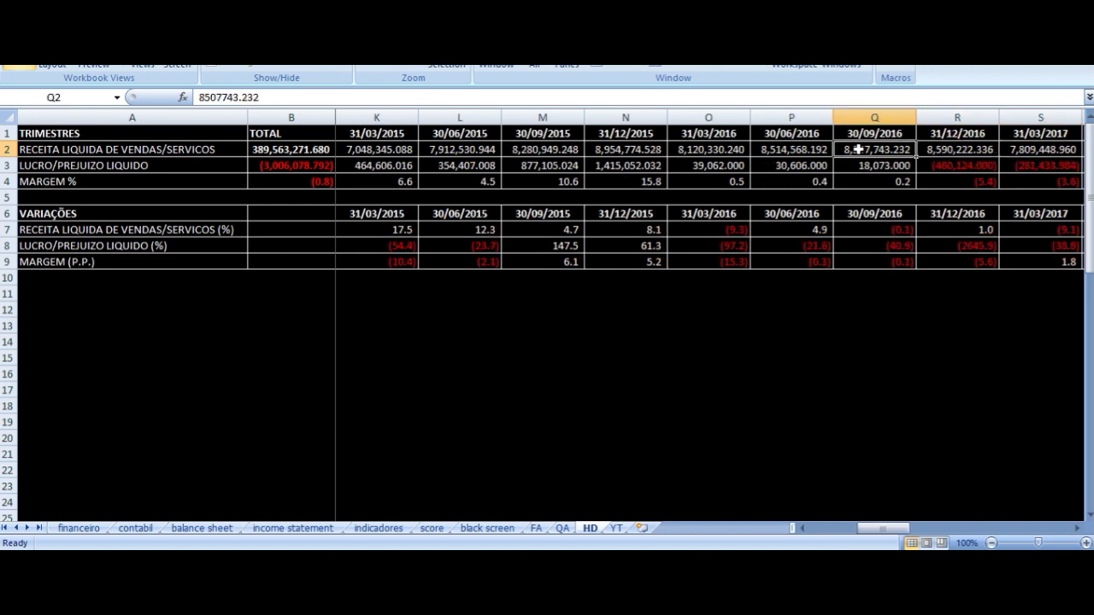
key(Right)
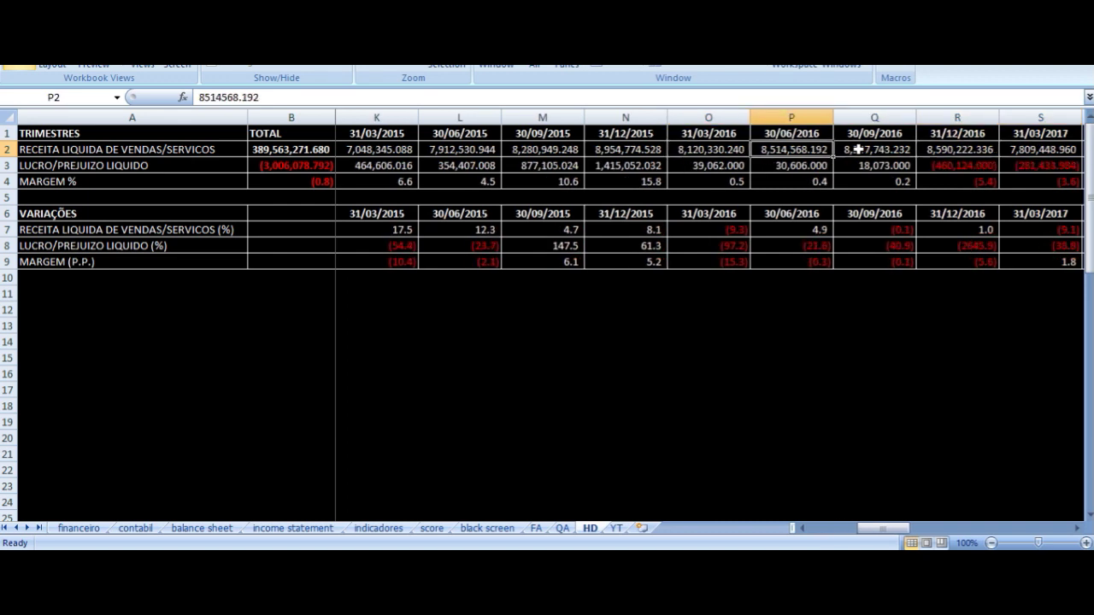
key(Down)
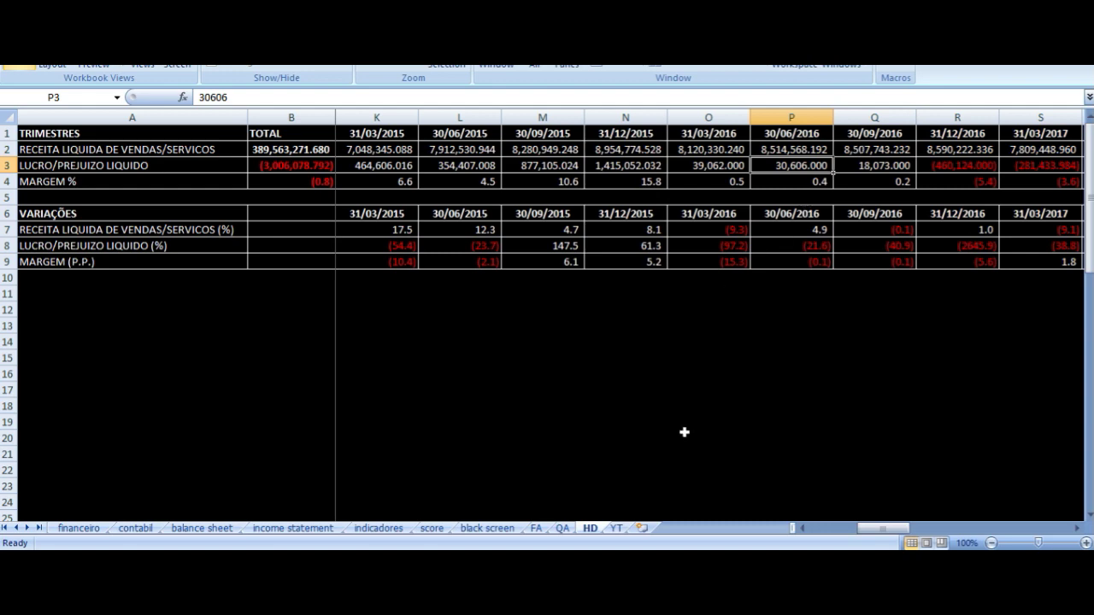
Switch to the second-quarter 2016 consolidated income statement PDF and highlight the controlling shareholders' profit and the cost of goods sold.
key(alt+Tab)
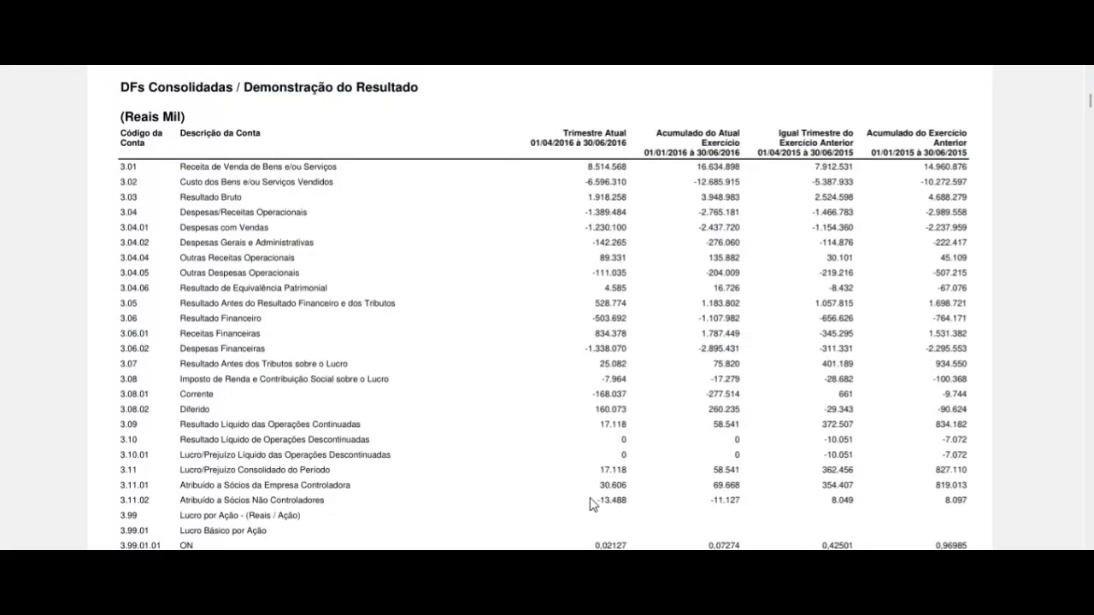
drag(184, 487, 623, 485)
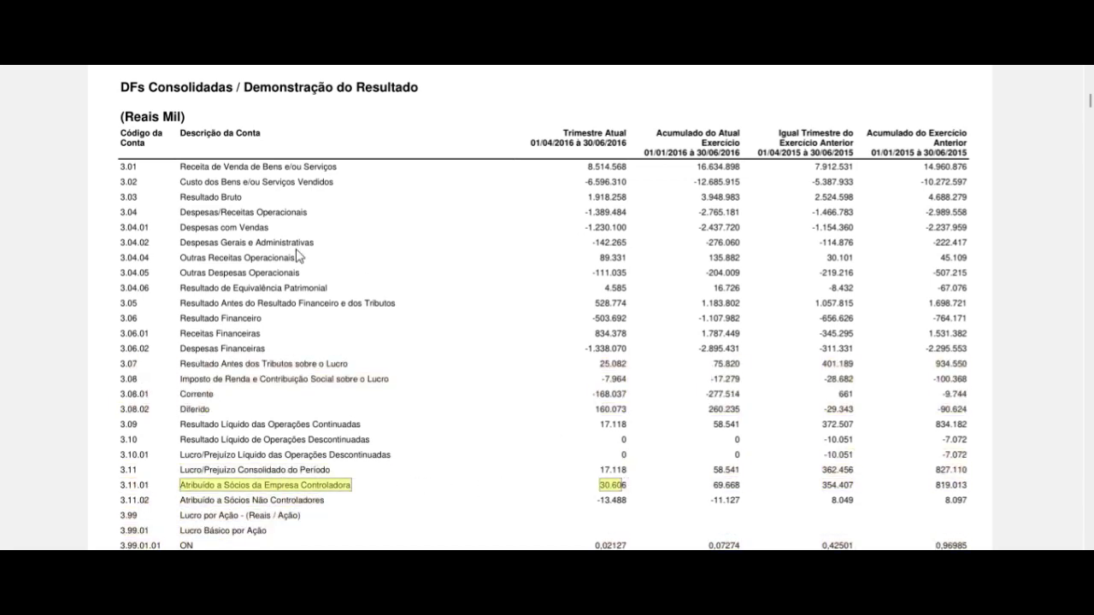
drag(182, 184, 632, 184)
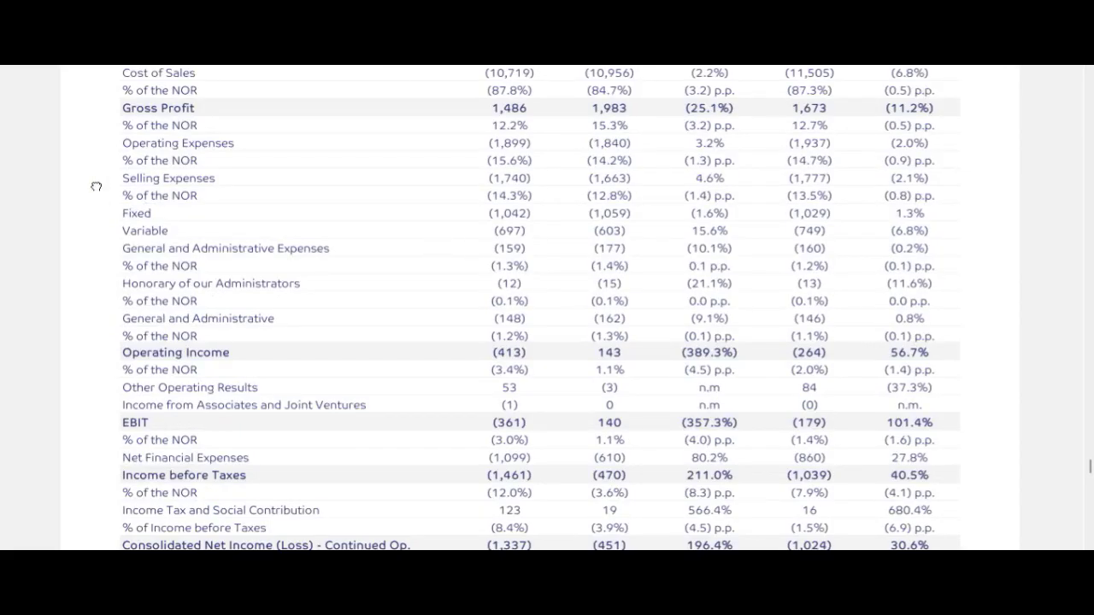
Examine the 2Q23 net operating revenues, cost of sales and gross profit in the Management Report's Consolidated Income Statement.
scroll(86, 294, up, 3)
drag(85, 294, 53, 424)
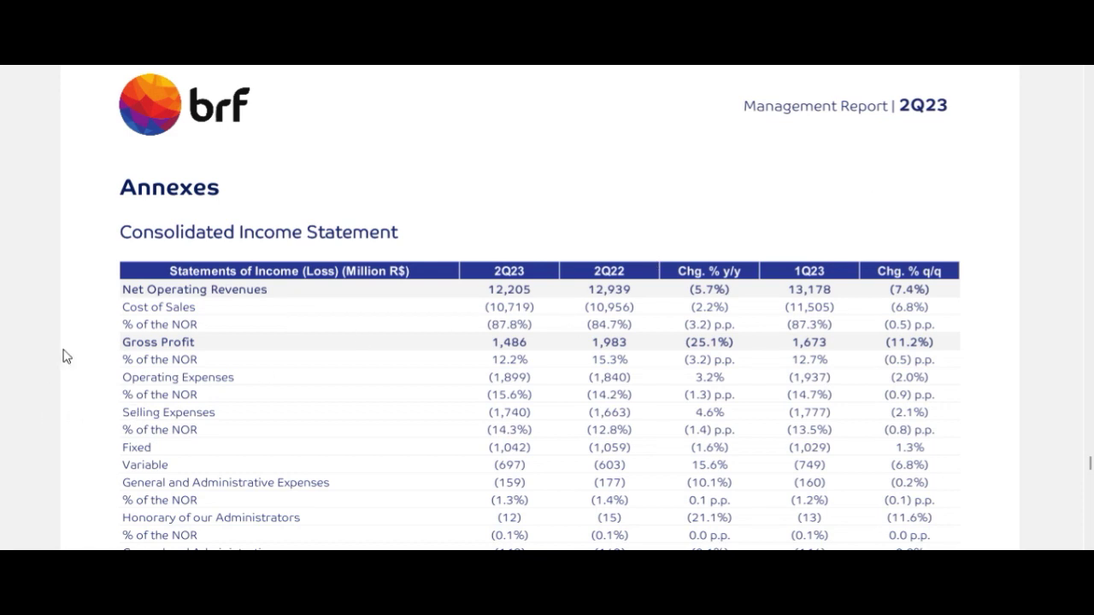
scroll(67, 356, down, 1)
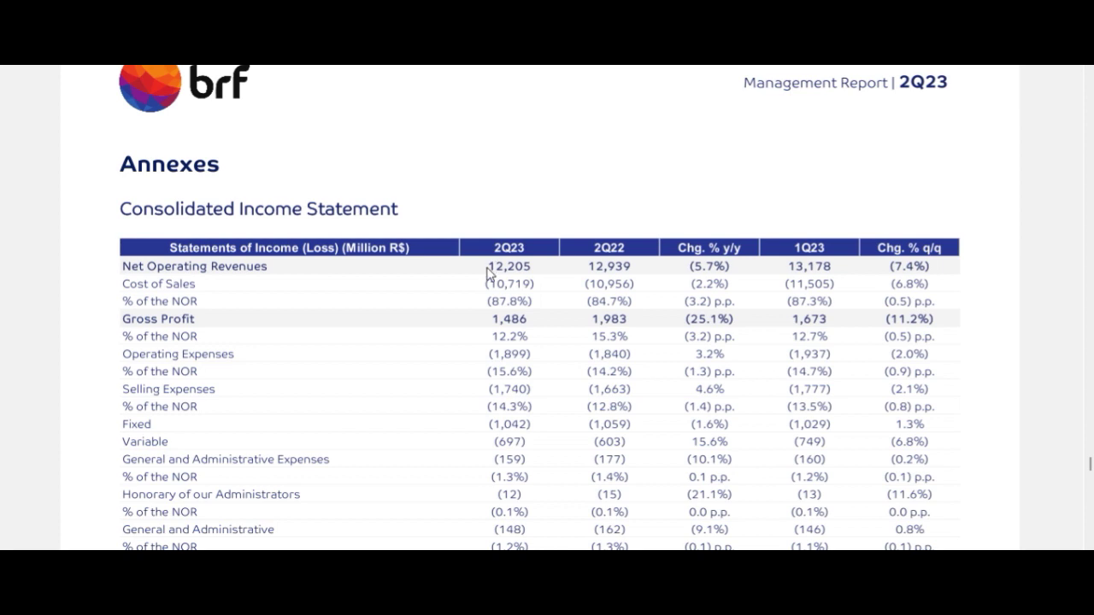
drag(492, 268, 534, 269)
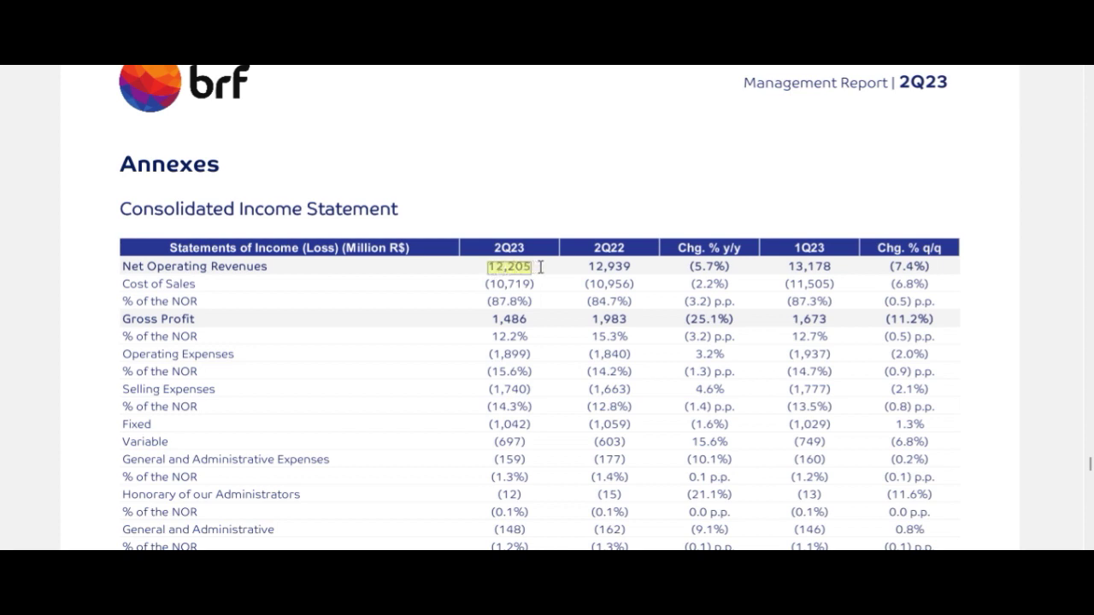
drag(124, 284, 538, 287)
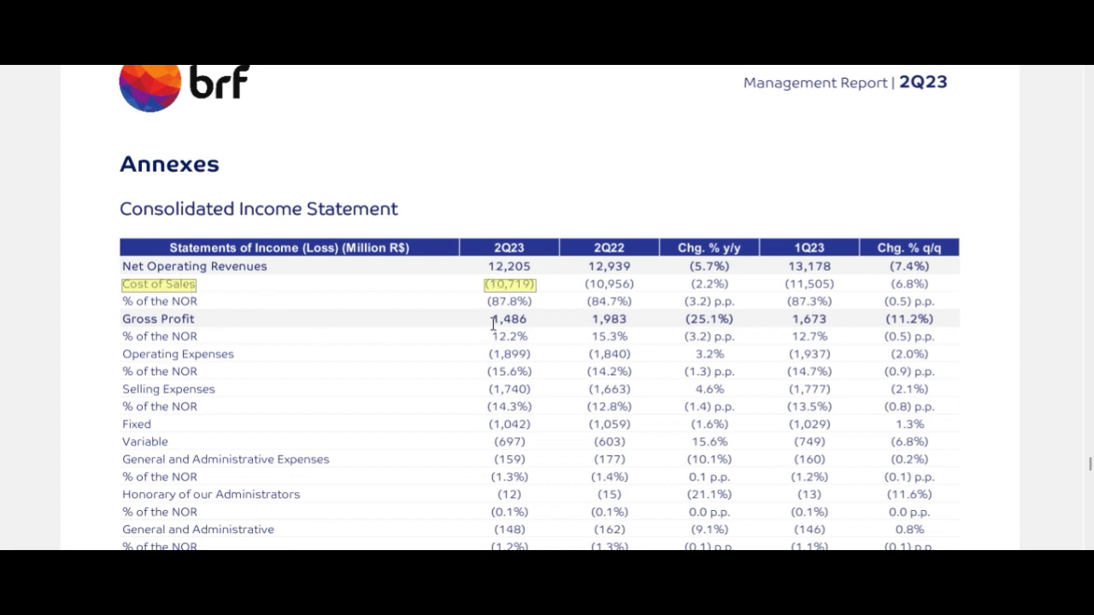
drag(493, 322, 531, 321)
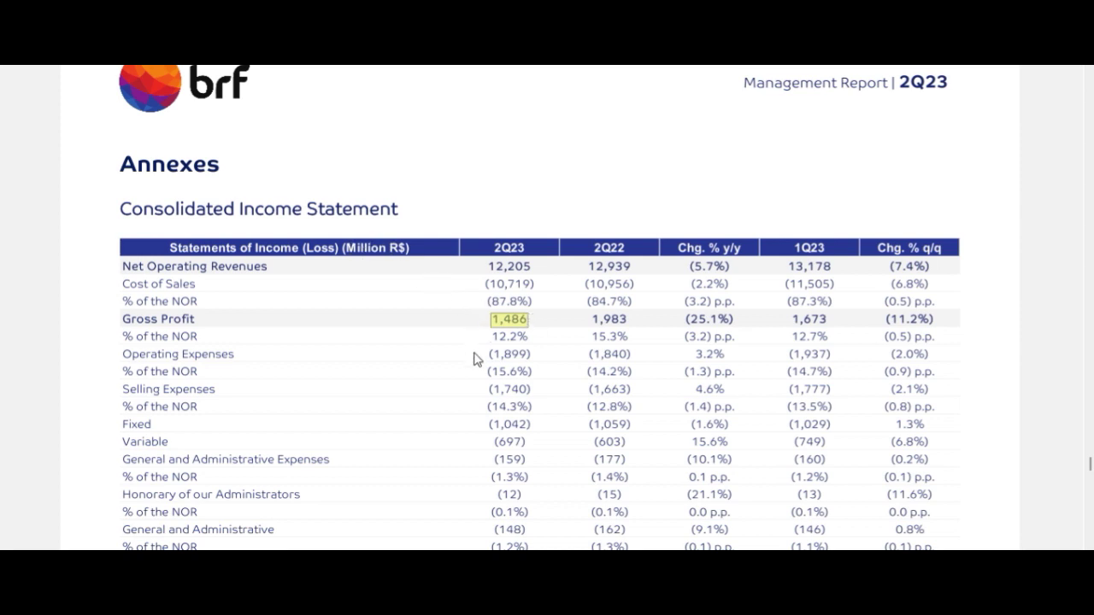
Review the 2Q23 expenses, operating income and EBIT, and highlight the total consolidated net income (loss).
scroll(468, 342, down, 2)
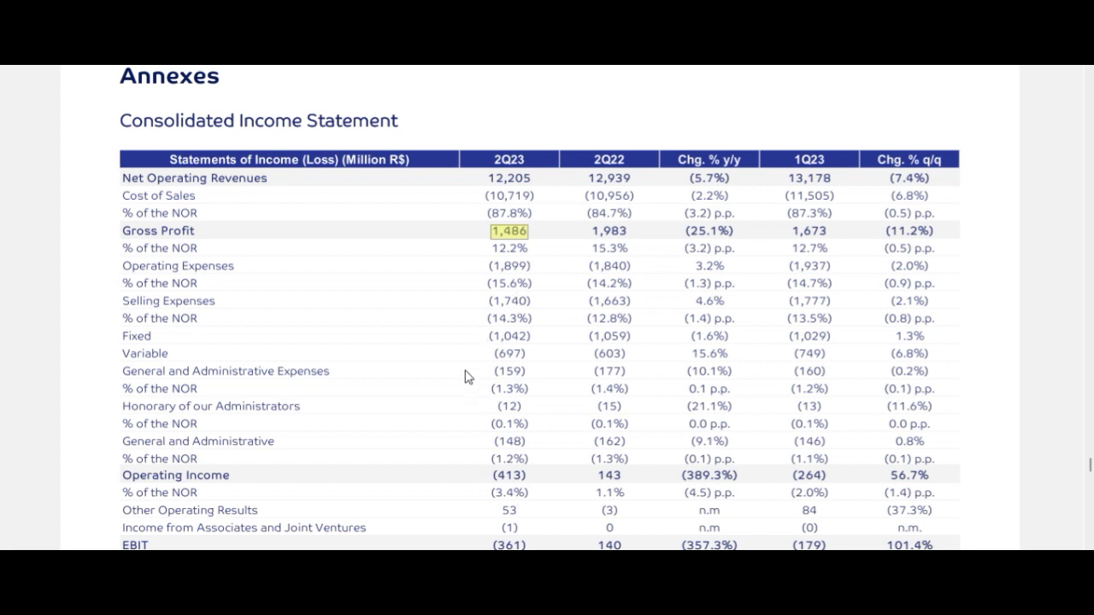
scroll(325, 396, down, 1)
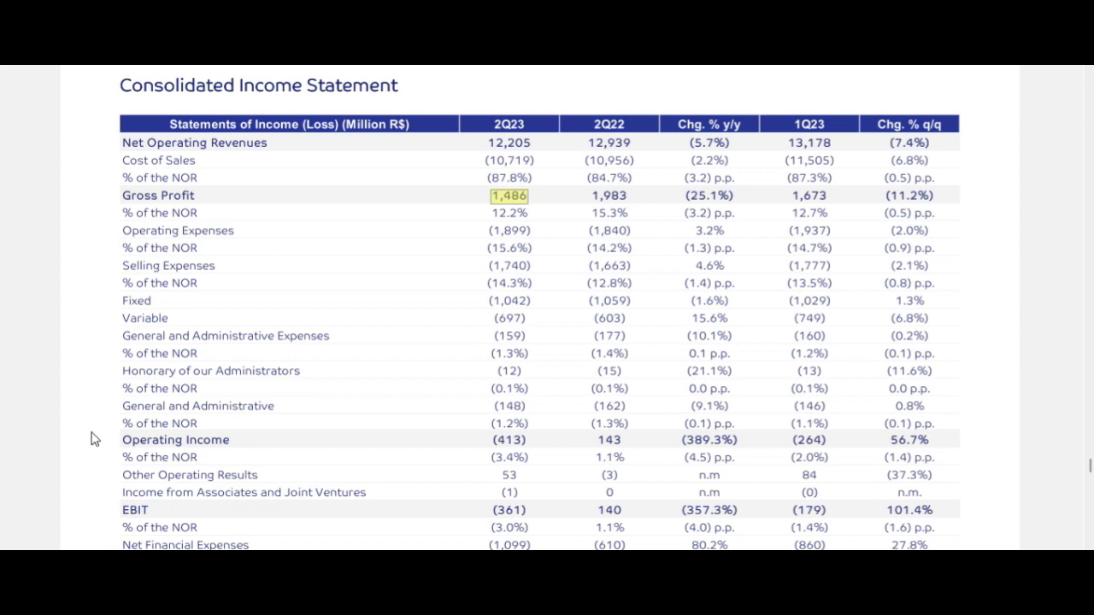
scroll(90, 439, down, 2)
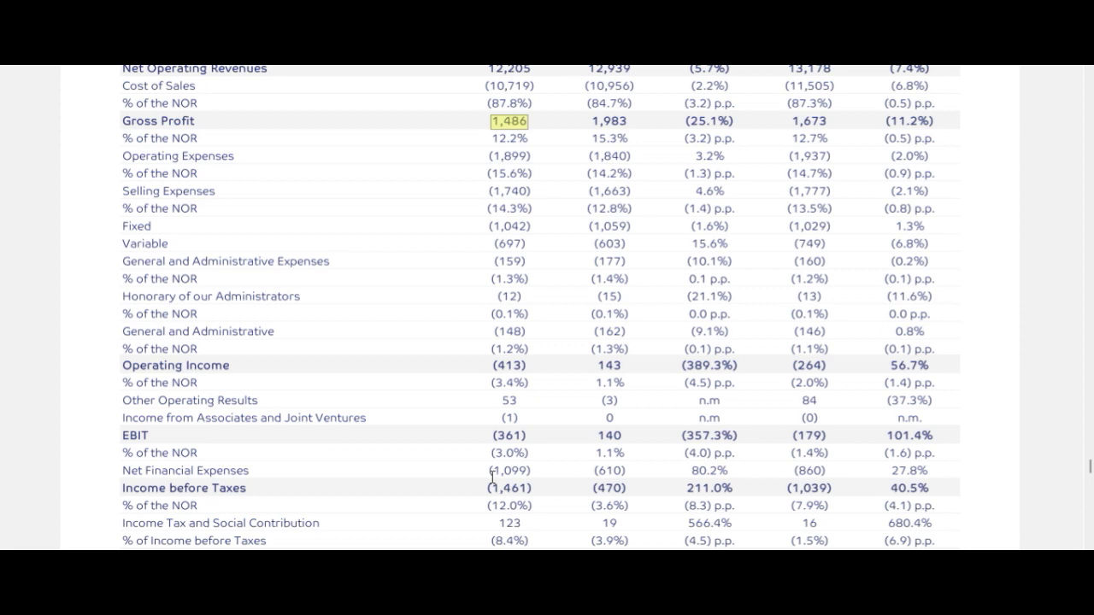
drag(409, 468, 420, 270)
drag(487, 403, 533, 404)
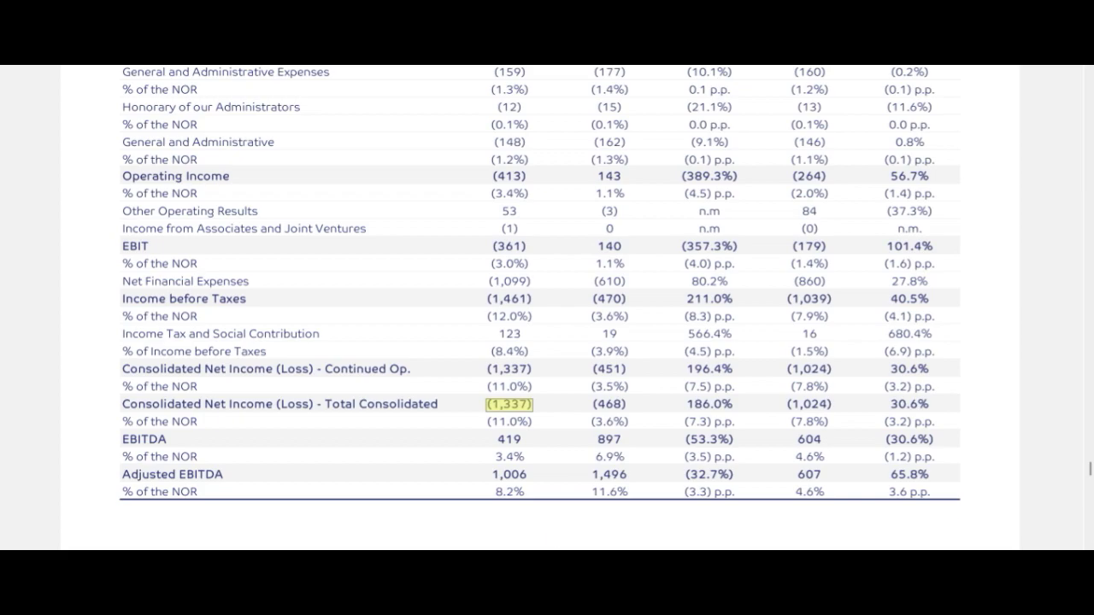
Return to the Excel workbook and select the 30/06/2023 net revenue in the quarterly table.
key(alt+Tab)
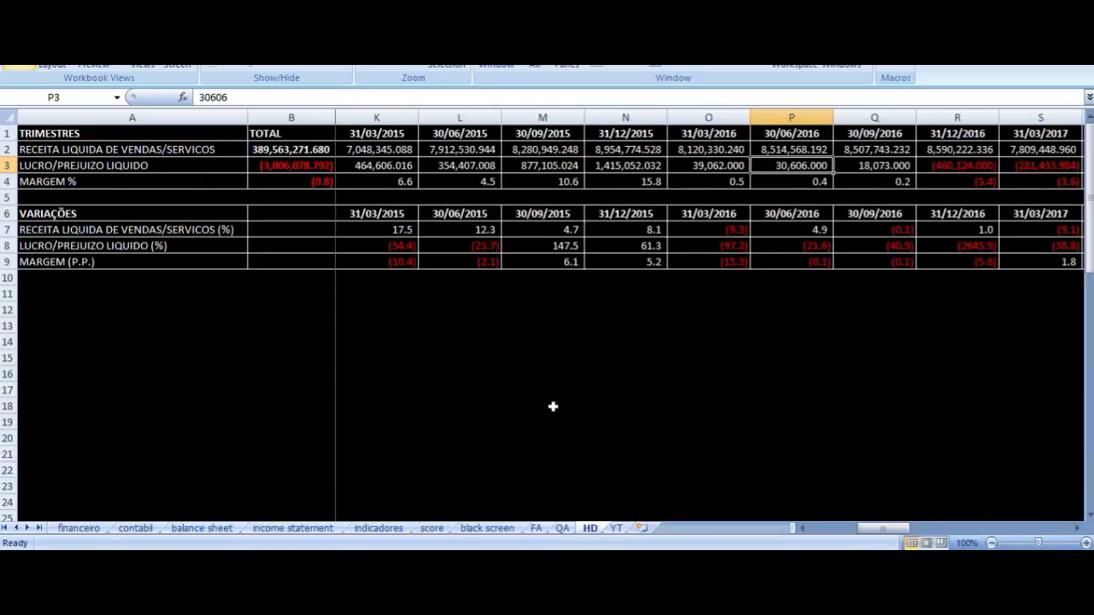
click(783, 148)
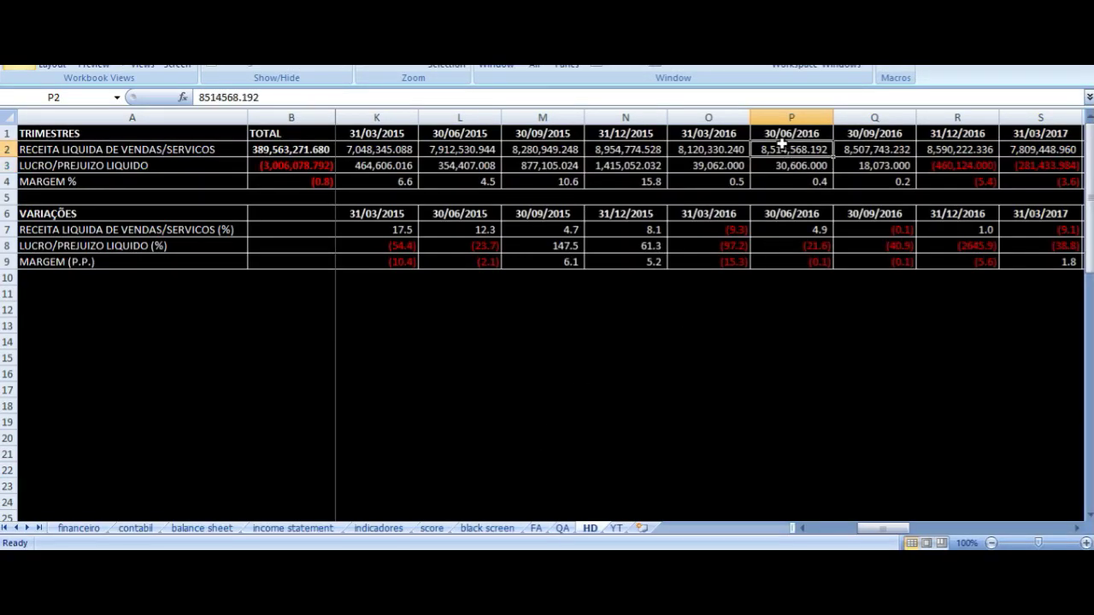
key(ctrl+Right)
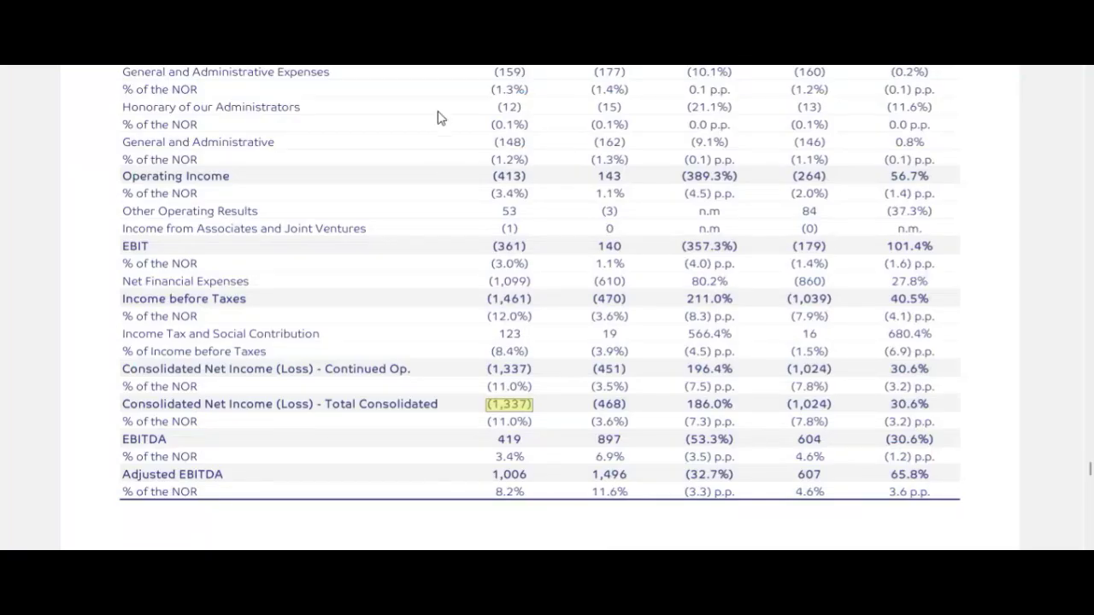
Check the report's 2Q23 net operating revenues against the Excel workbook and select the 30/06/2023 net result there.
scroll(415, 247, up, 5)
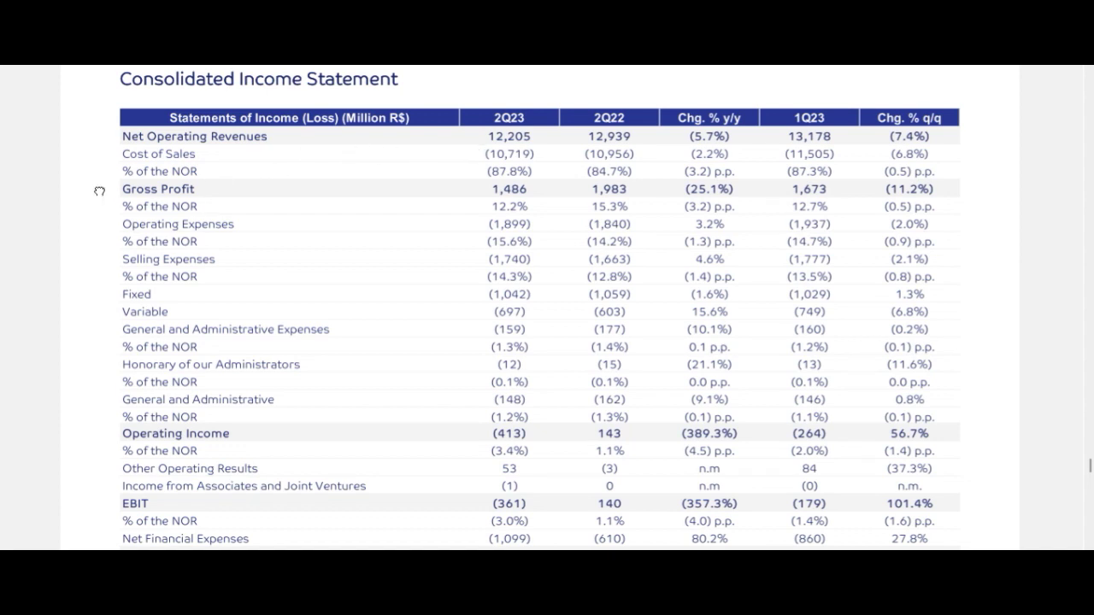
scroll(98, 195, up, 1)
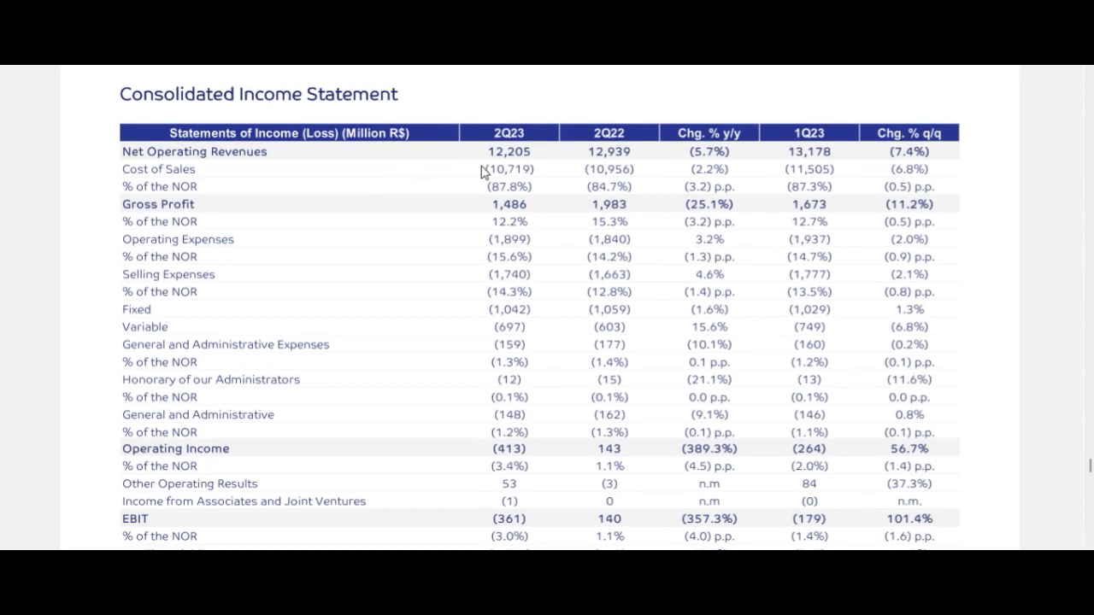
key(alt+Tab)
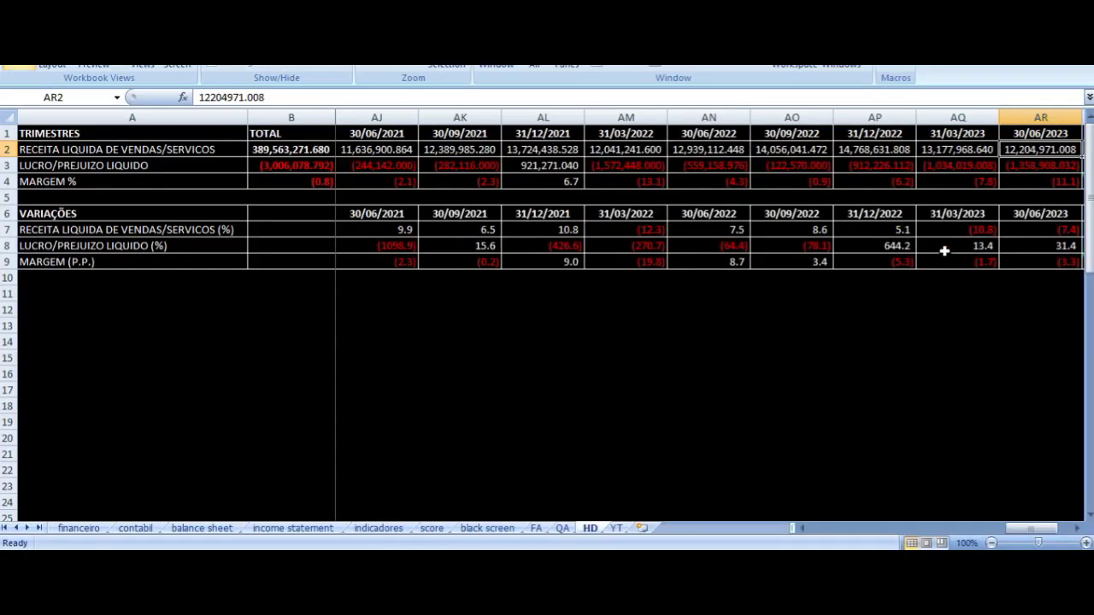
click(1033, 167)
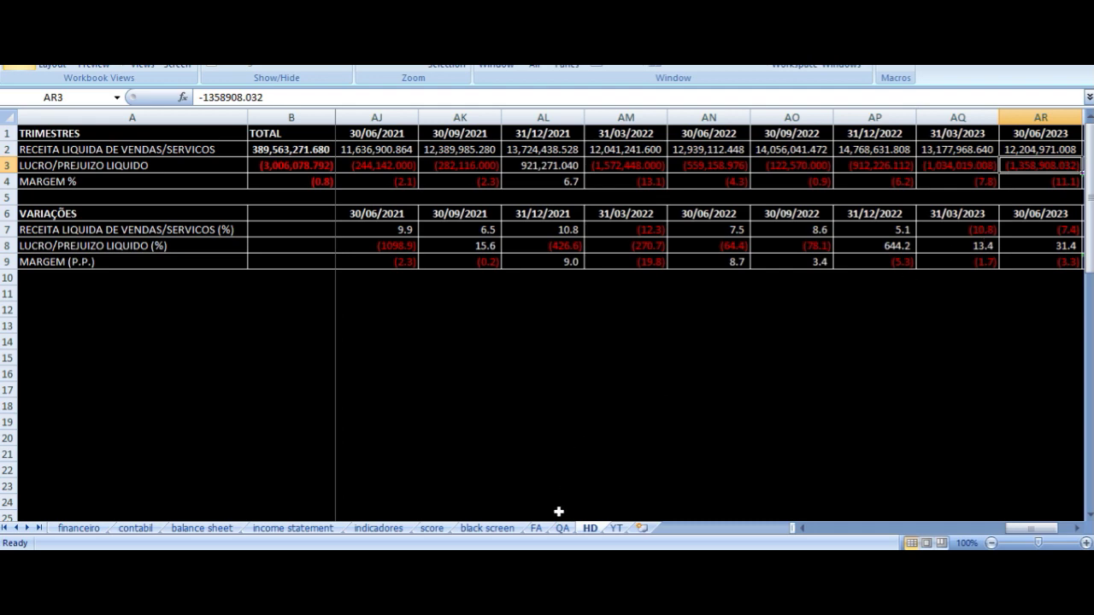
Switch back to the 2Q23 report and review the income statement from gross profit down to consolidated net income and EBITDA.
key(alt+Tab)
scroll(442, 350, down, 5)
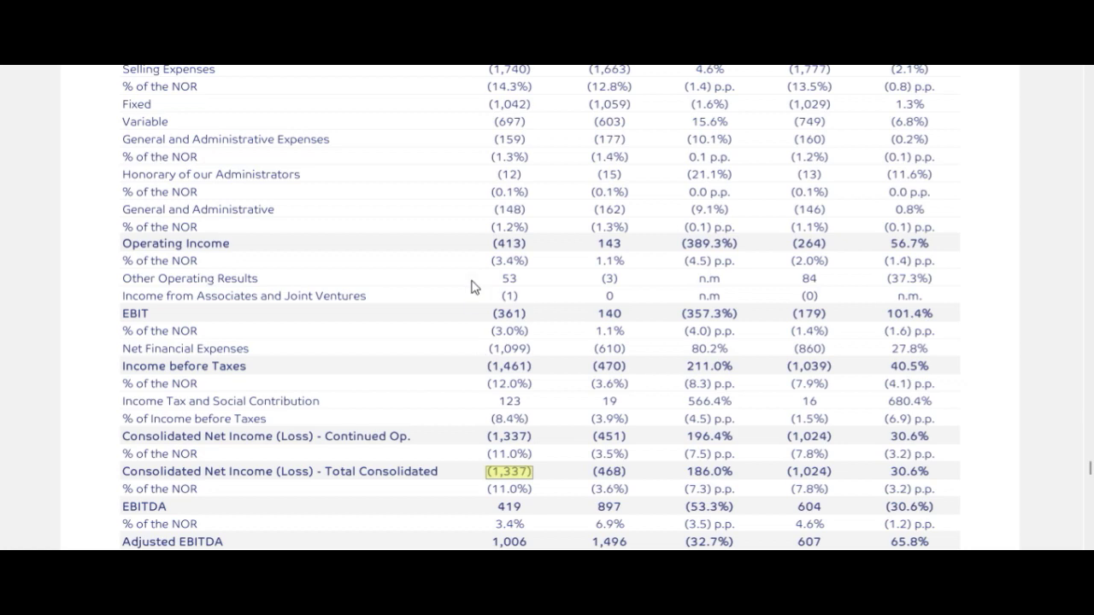
drag(447, 208, 429, 377)
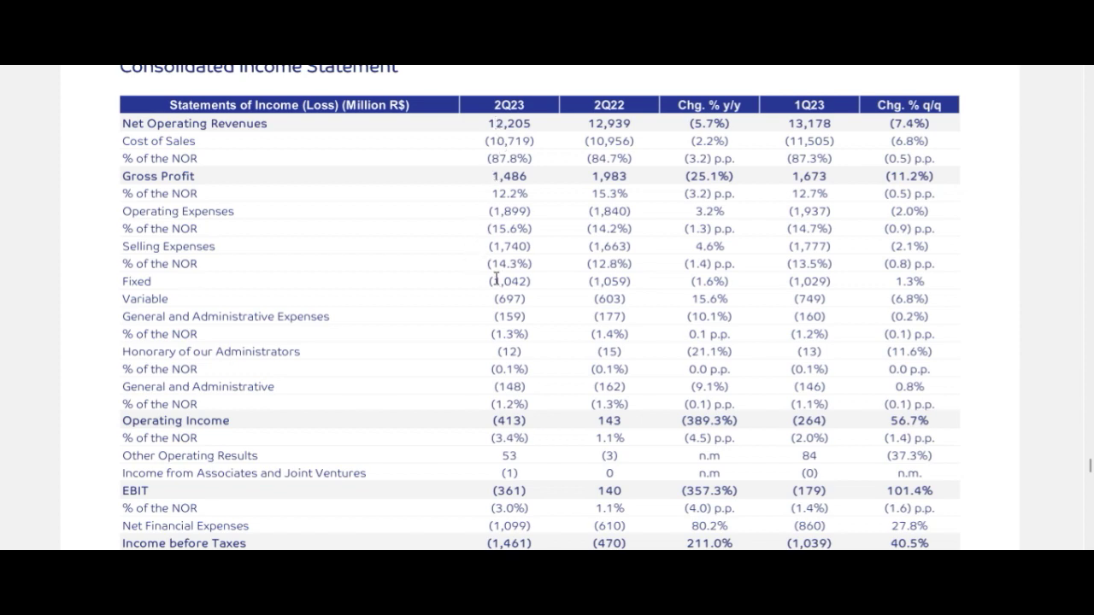
drag(450, 365, 428, 200)
drag(427, 276, 439, 159)
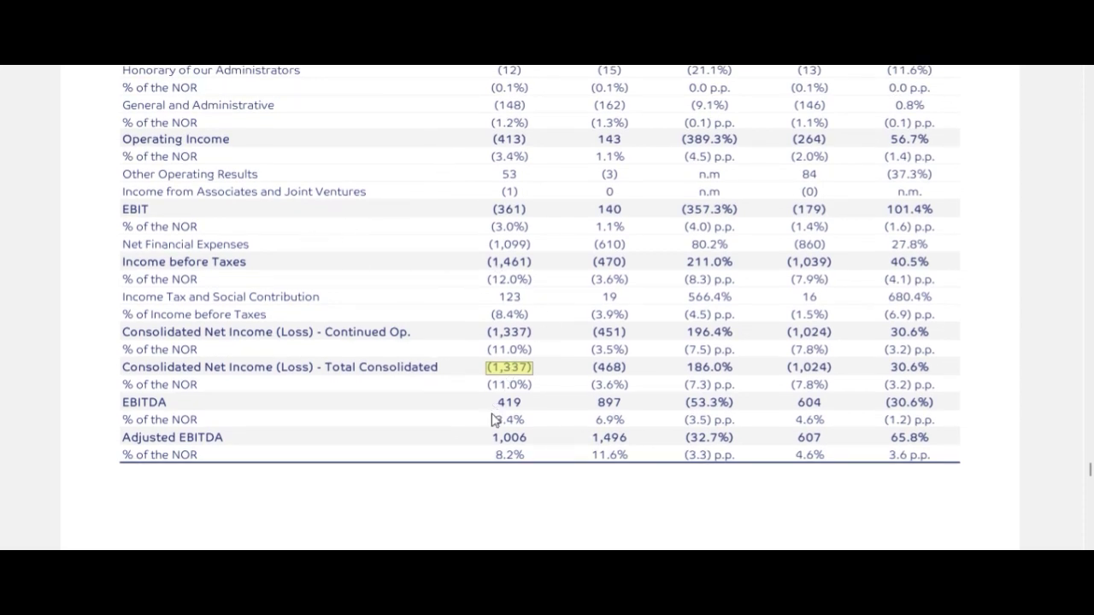
Return to the Excel workbook and view the quarterly table through its last column, 31/12/2023.
key(alt+Tab)
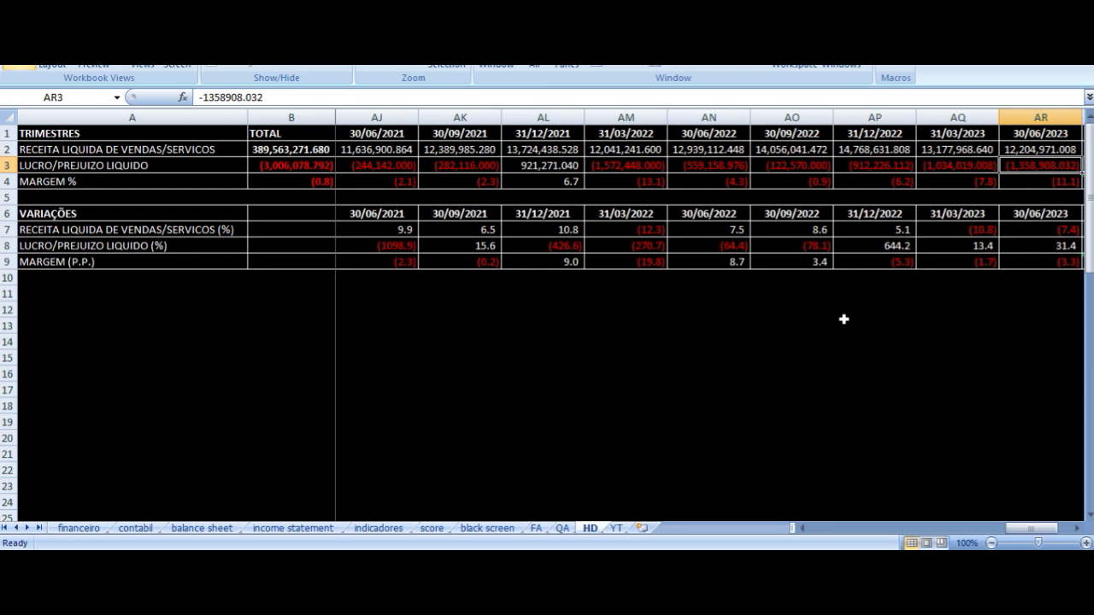
key(Right)
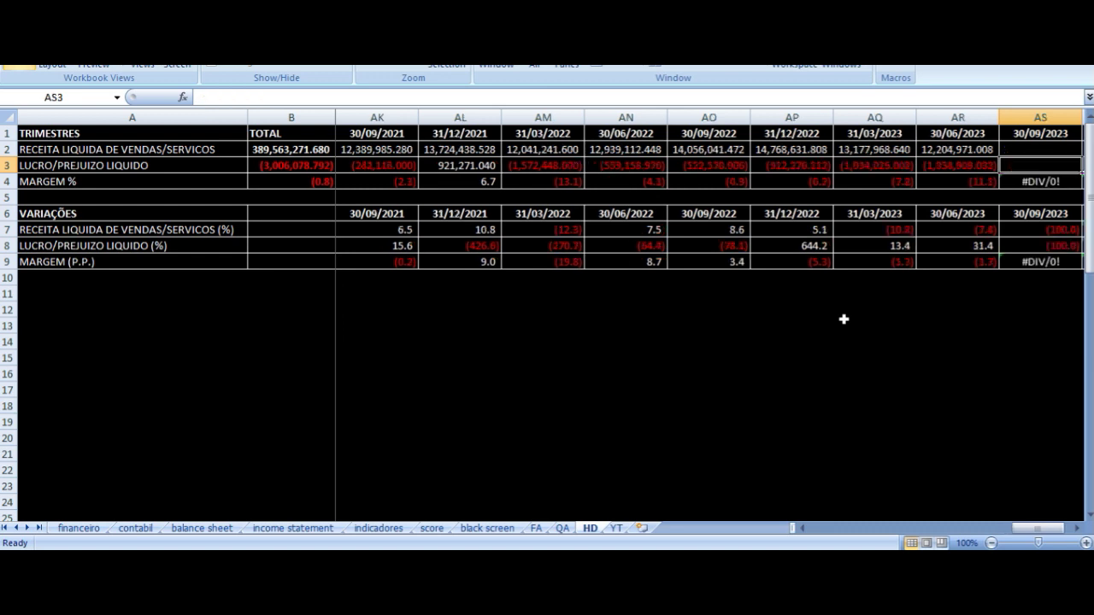
key(Right)
key(Right)
Go down to the semester results table and select the label of its net revenue row.
key(Down)
key(Down)
key(Down)
key(Down)
key(Down)
key(Down)
key(Down)
key(Down)
key(Down)
key(Down)
key(Down)
key(Down)
key(Down)
key(Down)
key(Down)
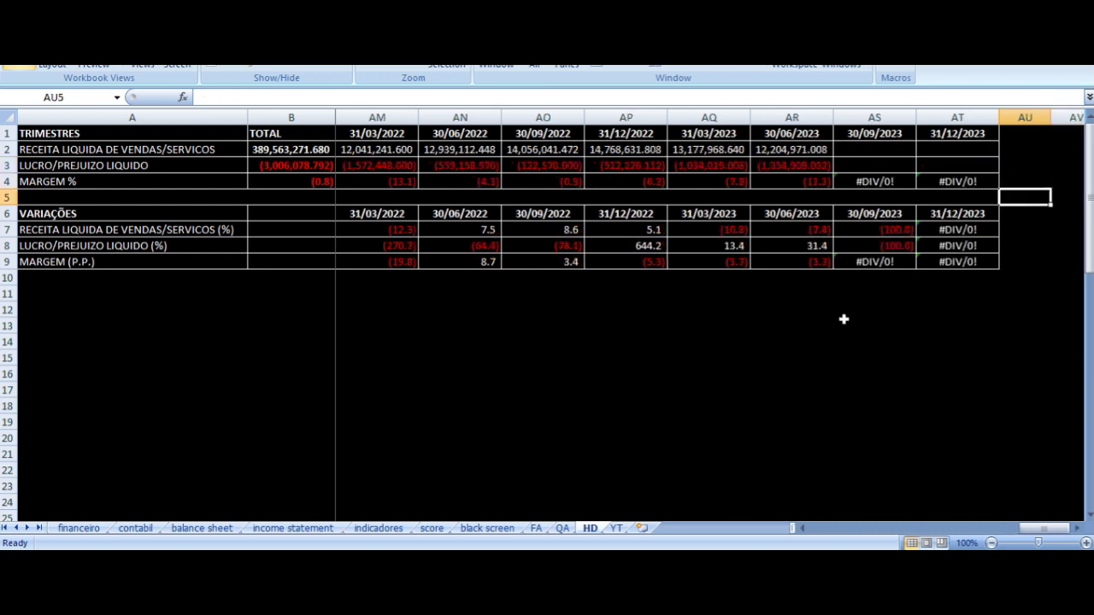
key(Home)
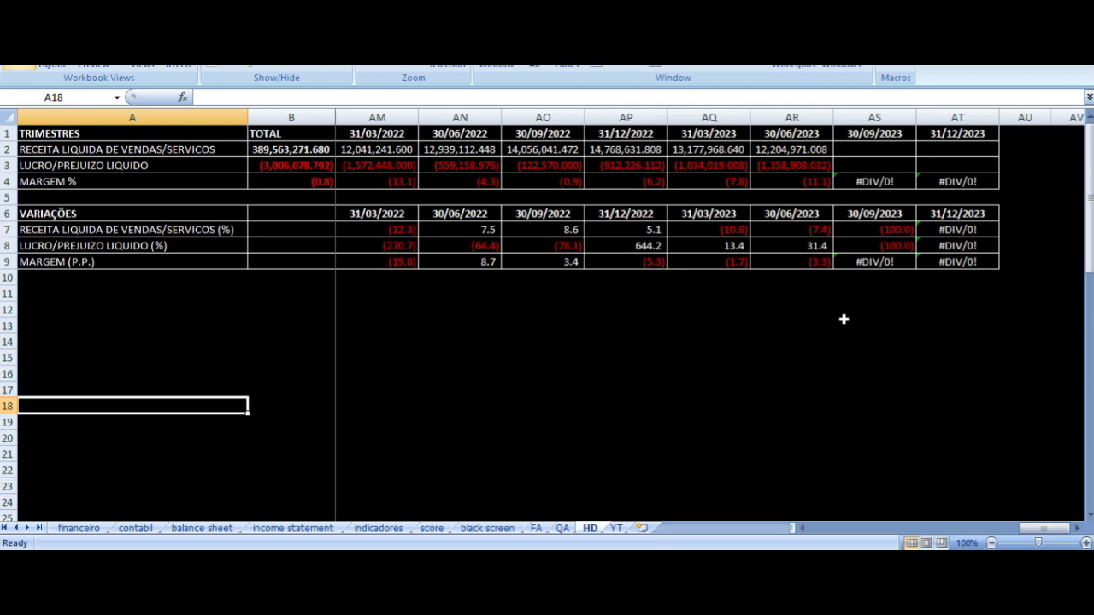
key(Down)
key(Down)
key(Down)
key(Down)
key(Down)
key(Down)
key(Down)
key(Down)
key(Down)
key(Down)
key(Down)
key(Down)
key(Down)
key(Down)
key(Down)
key(Down)
key(Down)
key(Down)
key(Down)
key(Down)
key(Down)
key(Down)
key(Down)
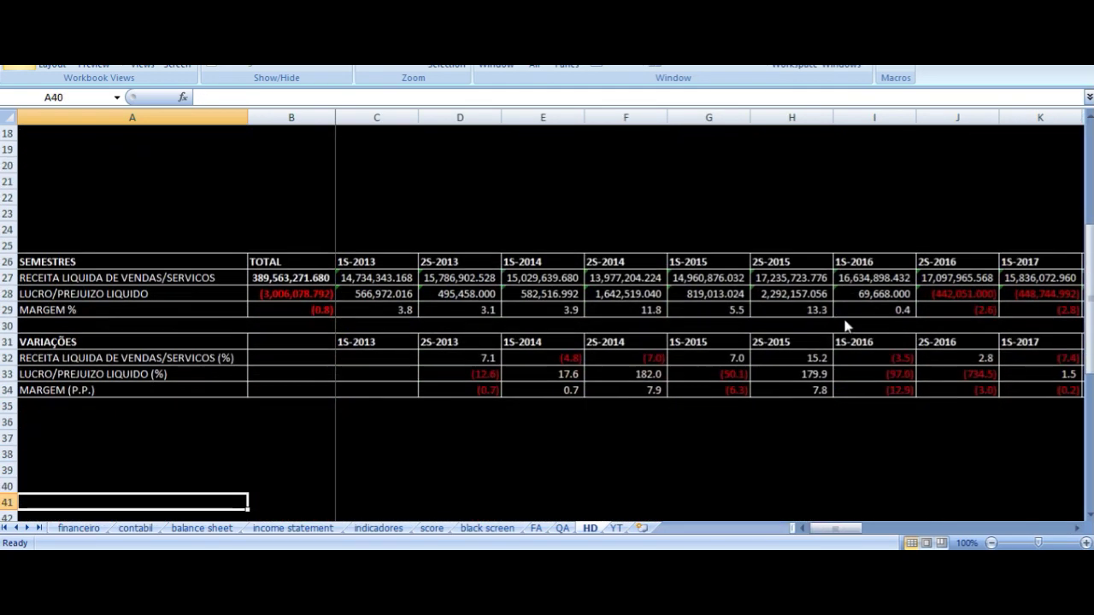
key(Up)
key(Up)
key(Up)
key(Up)
key(Up)
key(Up)
key(Up)
key(Up)
key(Up)
key(Up)
key(Up)
key(Up)
key(Up)
key(Up)
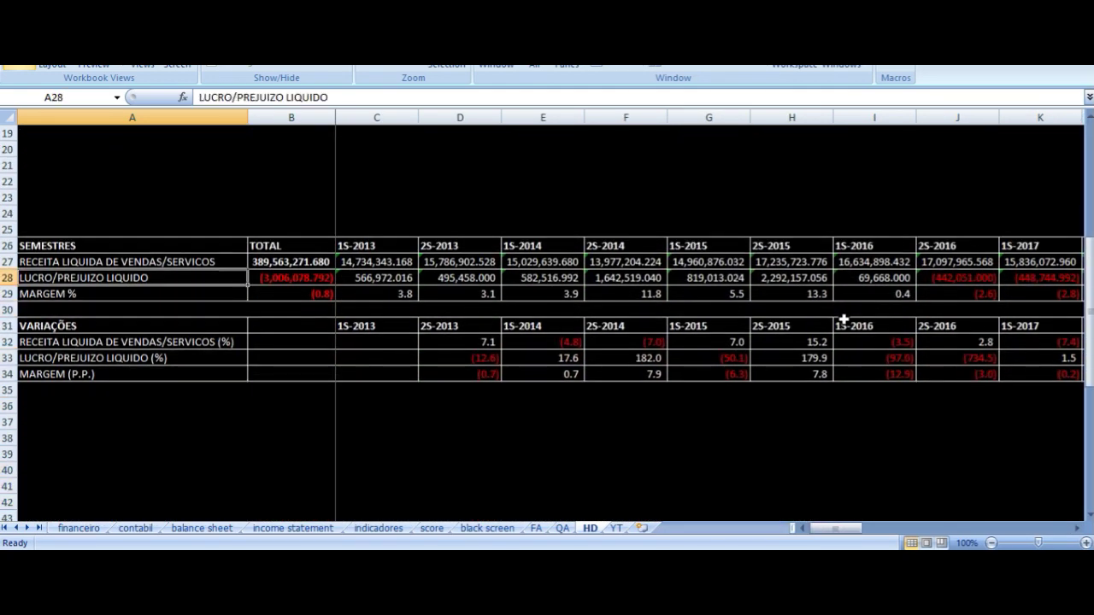
Select the 2S-2023 net revenue at the end of the semester table to view the most recent semesters.
key(Right)
key(Right)
key(Right)
key(Right)
key(ctrl+Right)
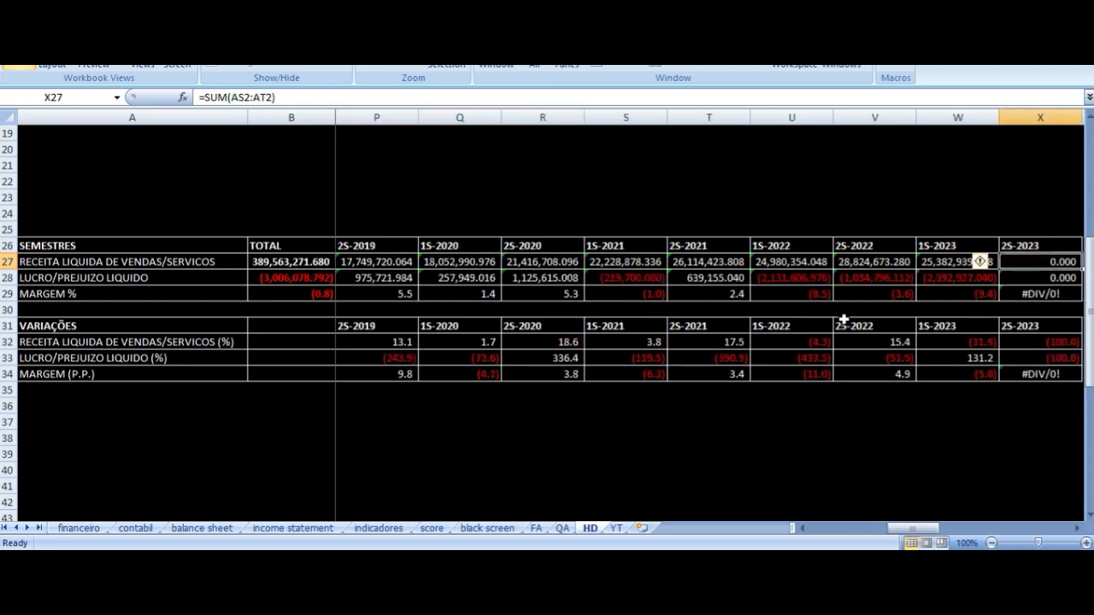
Compare the 1S-2023 net revenue with 2S-2022 and 1S-2022 in the semester table.
key(Left)
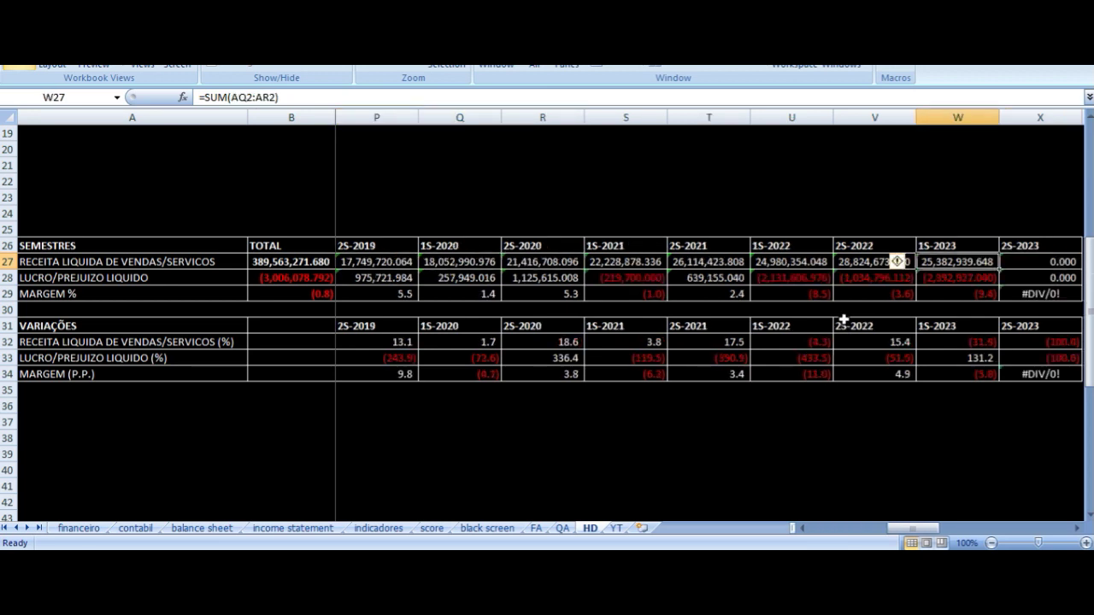
key(Up)
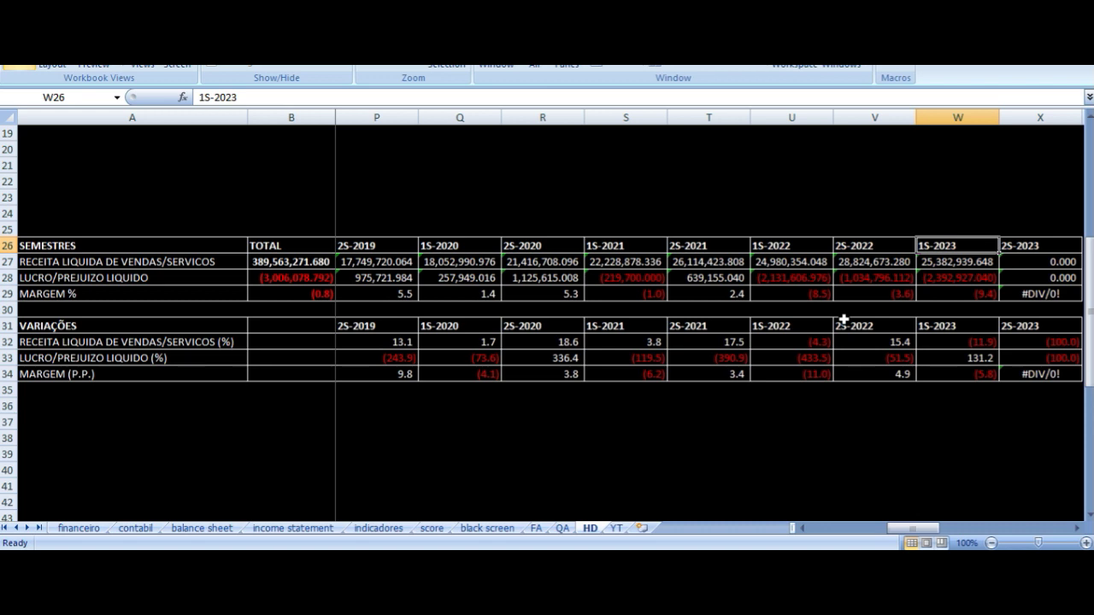
key(Down)
key(Up)
key(Down)
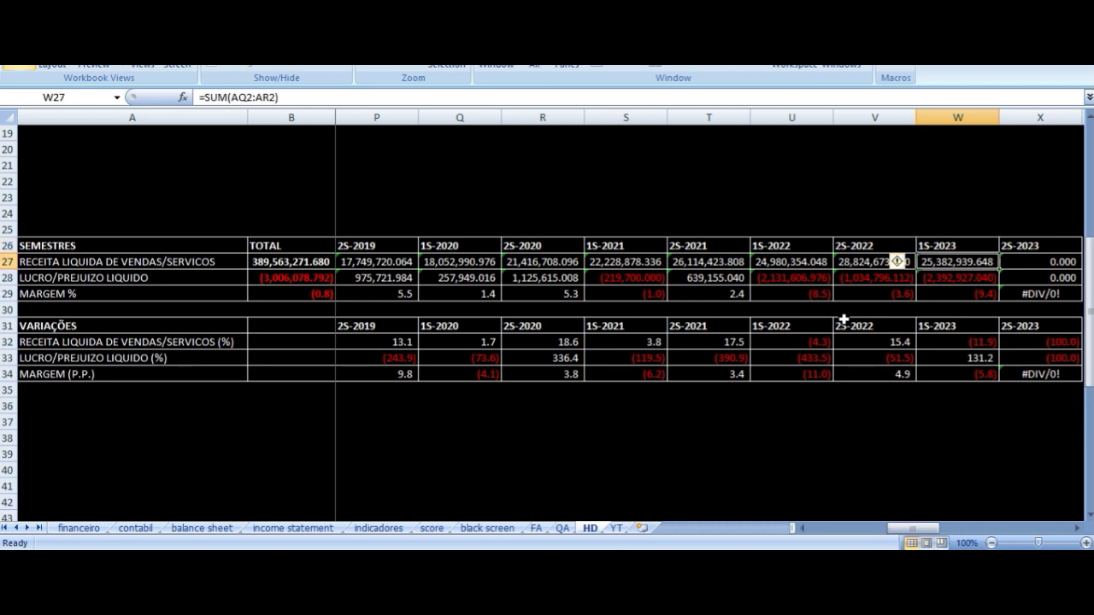
key(Left)
key(Right)
key(Left)
key(Left)
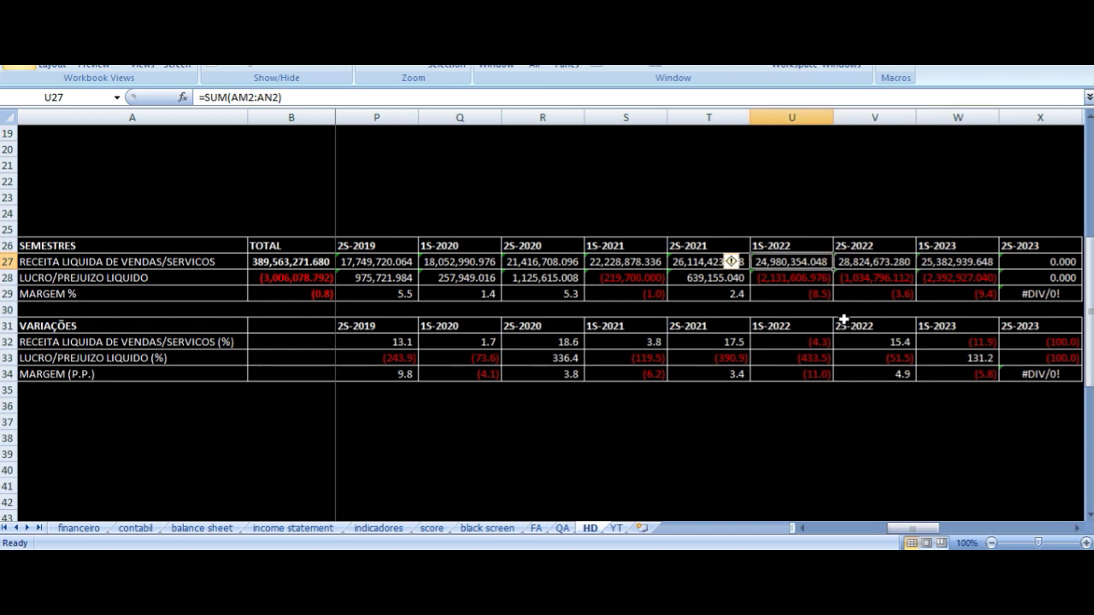
Review the semester net revenues between 2S-2021 and 1S-2023 against one another.
key(Right)
key(Right)
key(Left)
key(Left)
key(Right)
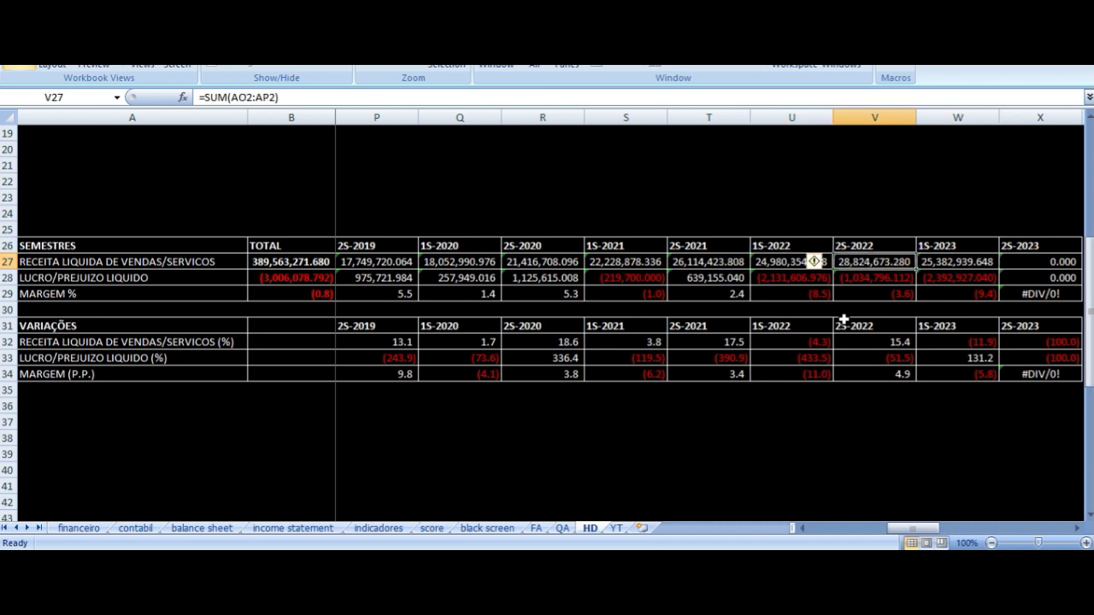
key(Left)
key(Left)
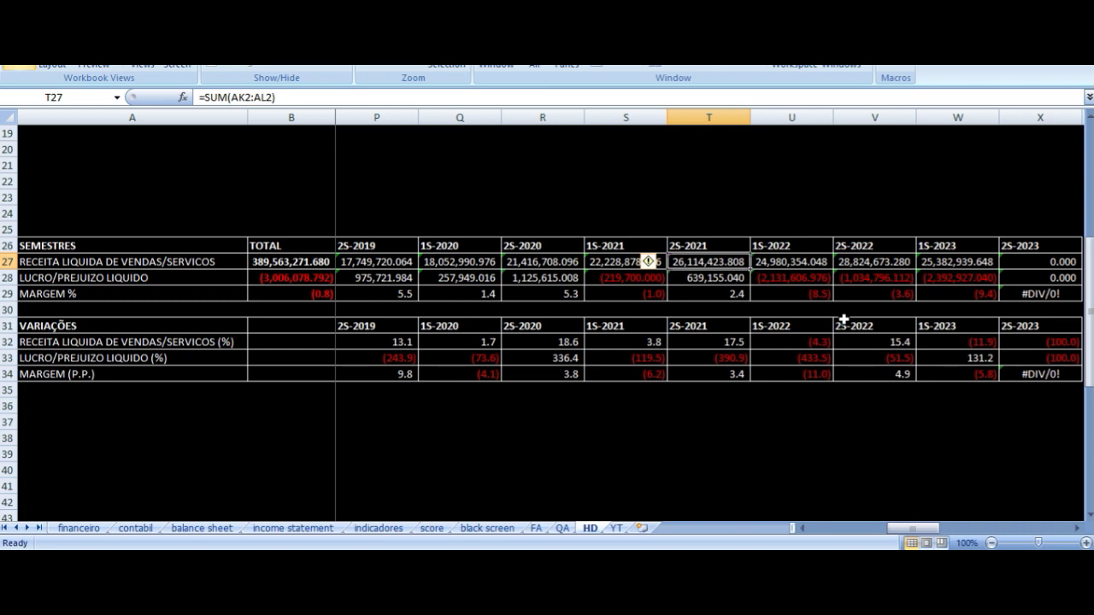
key(Right)
key(Right)
key(Right)
Compare the 2S-2022 and 1S-2023 net profits, and check the 1S-2023 margin and variation rows.
key(Down)
key(Left)
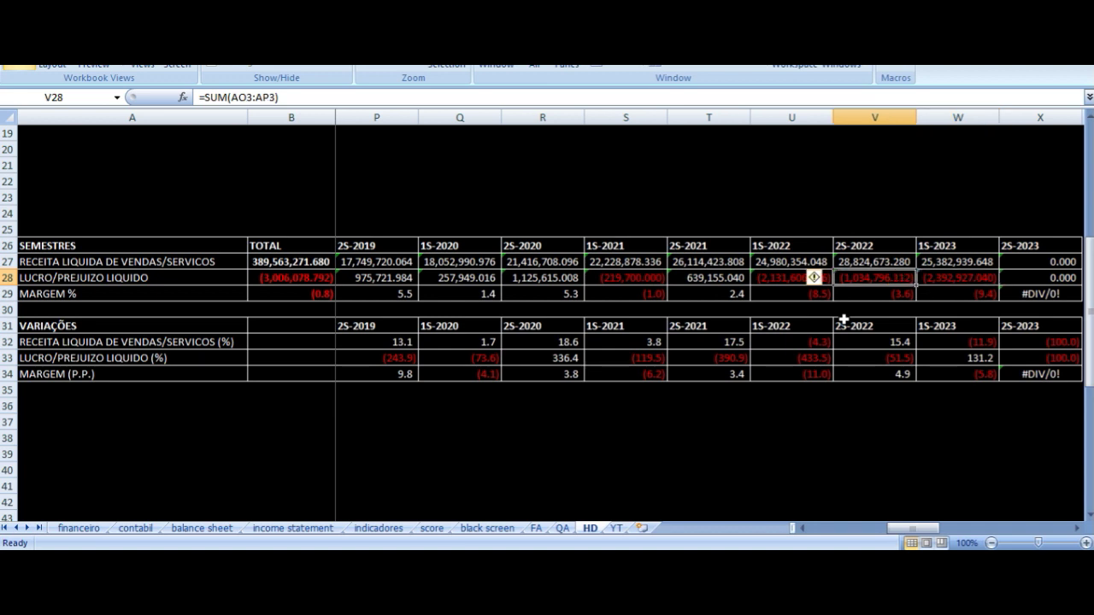
key(Right)
key(Down)
key(Down)
key(Down)
key(Down)
key(Down)
key(Down)
key(Down)
key(Down)
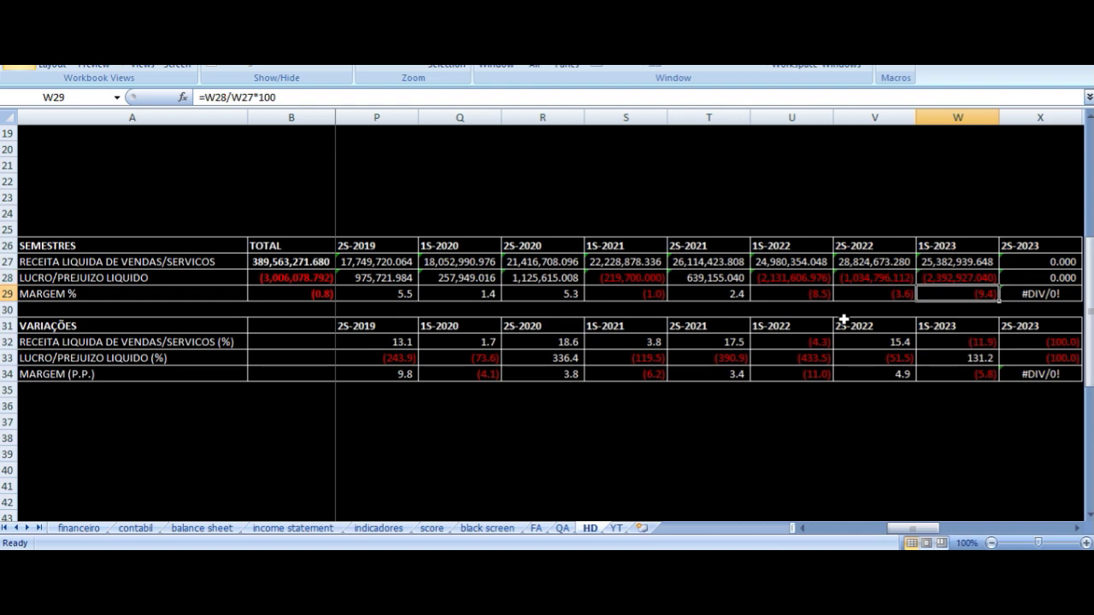
key(Down)
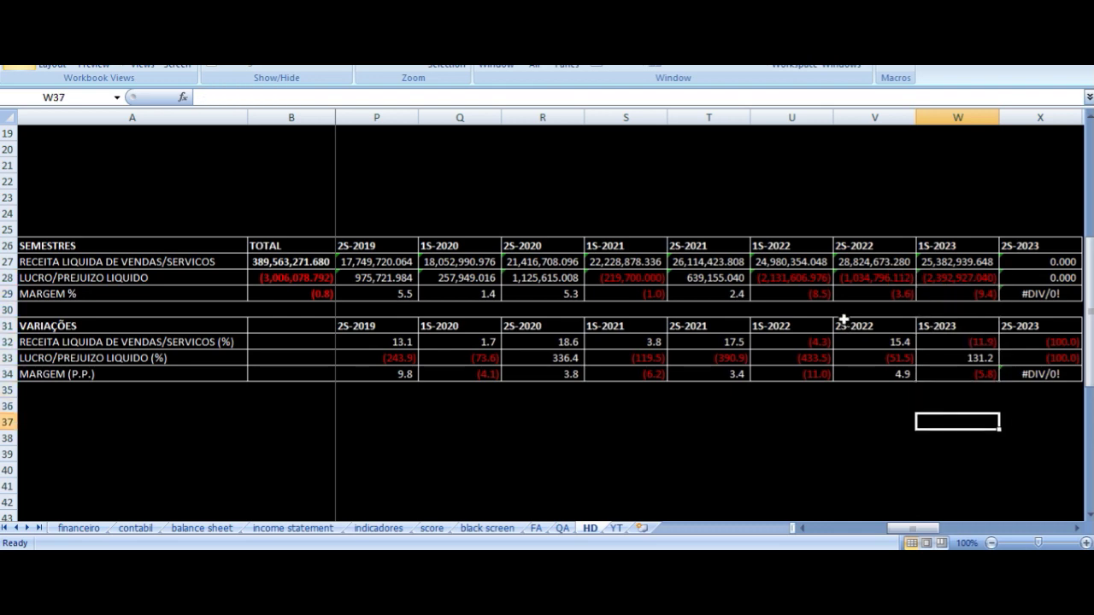
Go down from the semester table to the heading row of the annual results table (ANOS).
key(Home)
key(Right)
key(Right)
key(Right)
key(Left)
key(Left)
key(Left)
key(Down)
key(Down)
key(Down)
key(Down)
key(Down)
key(Down)
key(Down)
key(Down)
key(Down)
key(Down)
key(Down)
key(Down)
key(Down)
key(Down)
key(Down)
key(Down)
key(Down)
key(Down)
key(Down)
key(Down)
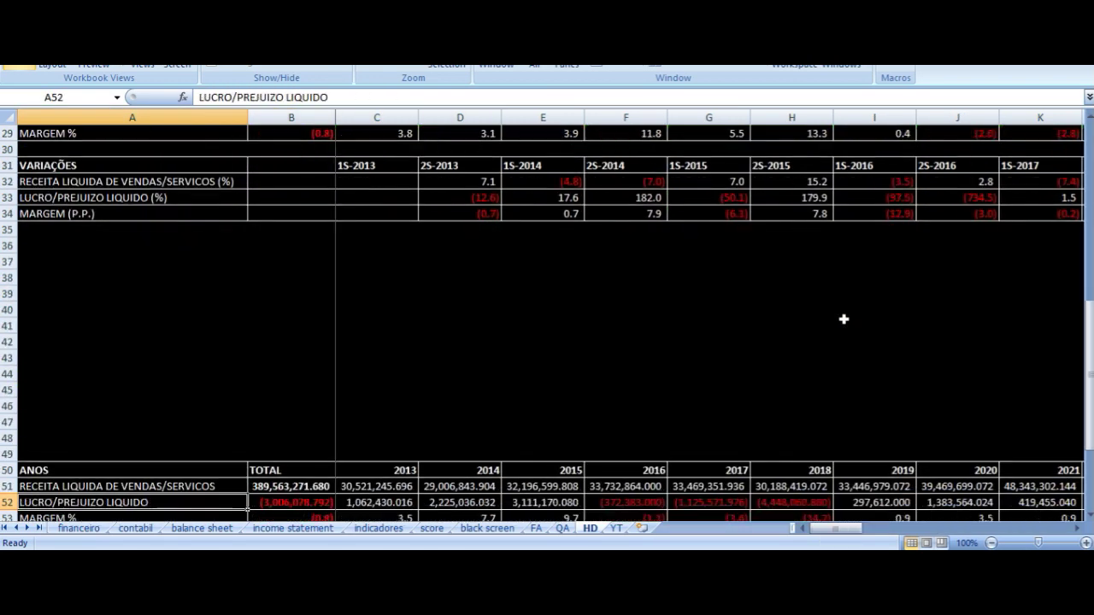
key(Up)
key(Up)
key(Up)
key(Up)
key(Up)
key(Up)
key(Up)
key(Up)
key(Up)
key(Up)
key(Up)
key(Up)
key(Up)
key(Up)
key(Up)
key(Up)
key(Up)
key(Up)
key(Up)
key(Up)
key(Up)
View the annual results table across the years through its last column, 2023.
key(Right)
key(Right)
key(Right)
key(Right)
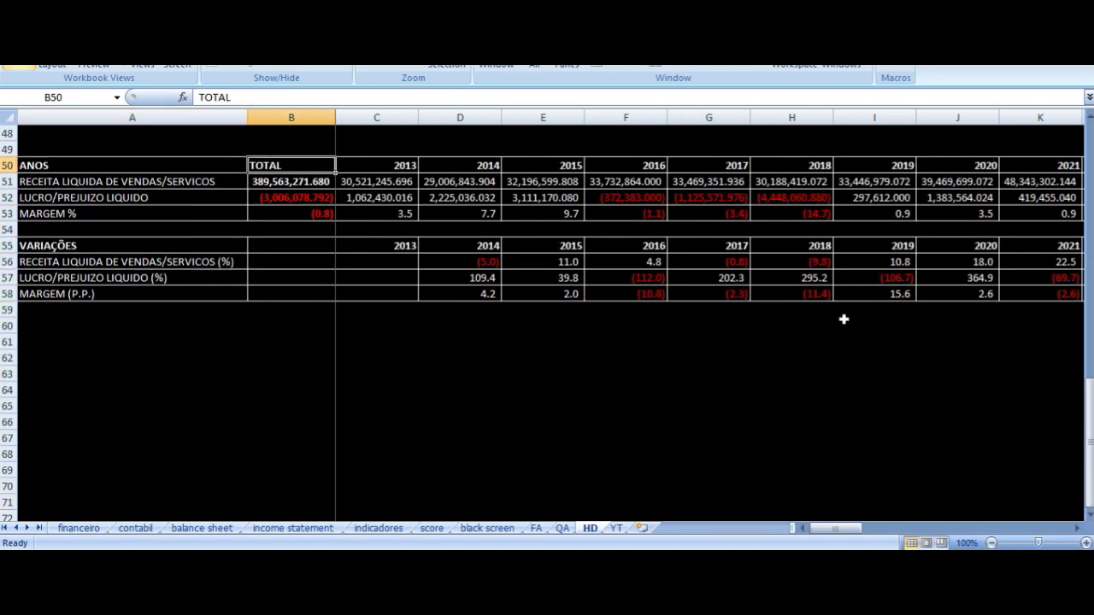
key(Right)
key(Right)
key(Right)
key(Right)
key(Right)
key(Right)
key(Right)
key(Right)
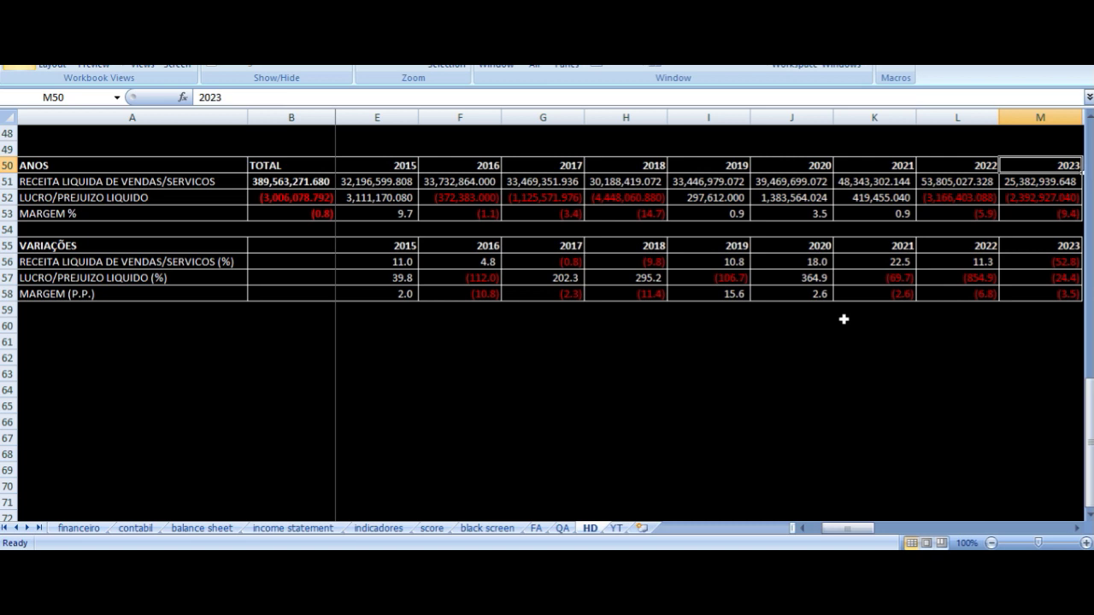
key(Down)
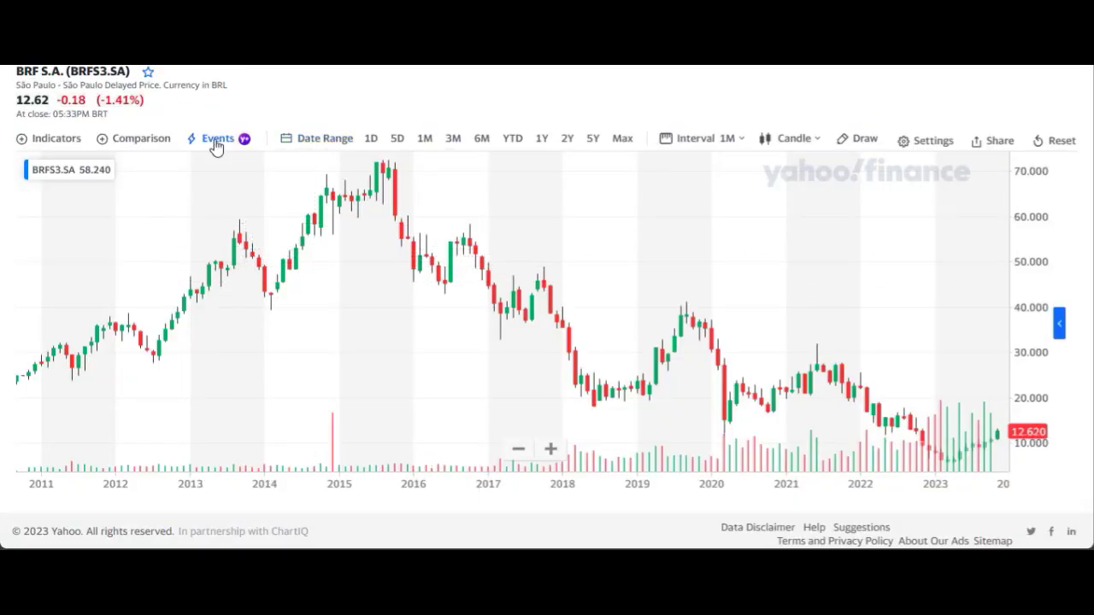
Show the dividend markers on the BRF S.A. price chart in Yahoo Finance and locate the last one in 2016.
click(216, 145)
click(211, 197)
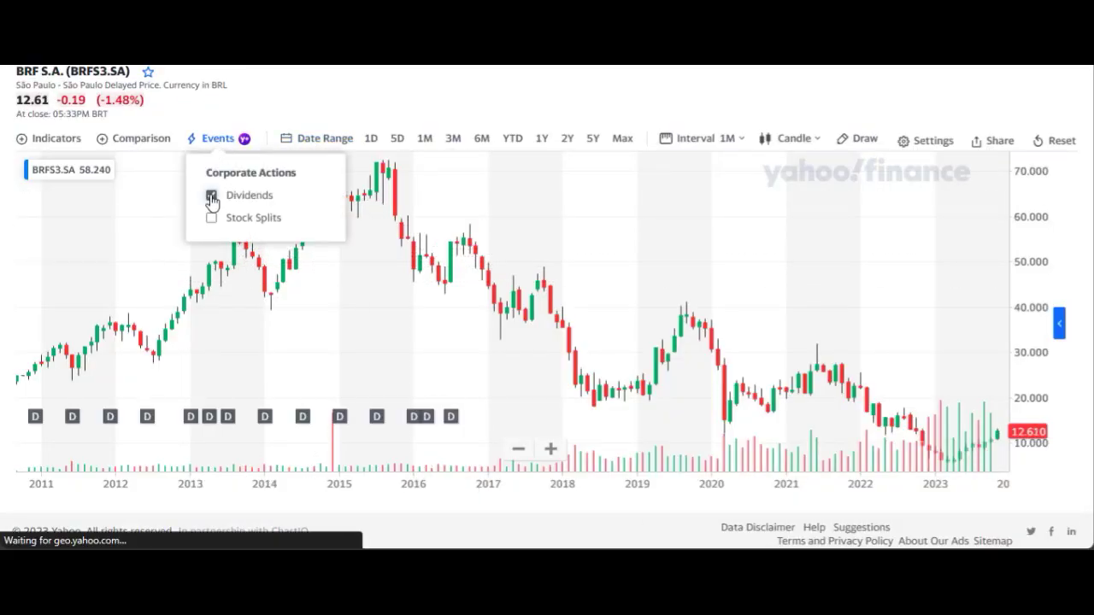
mouse_move(453, 421)
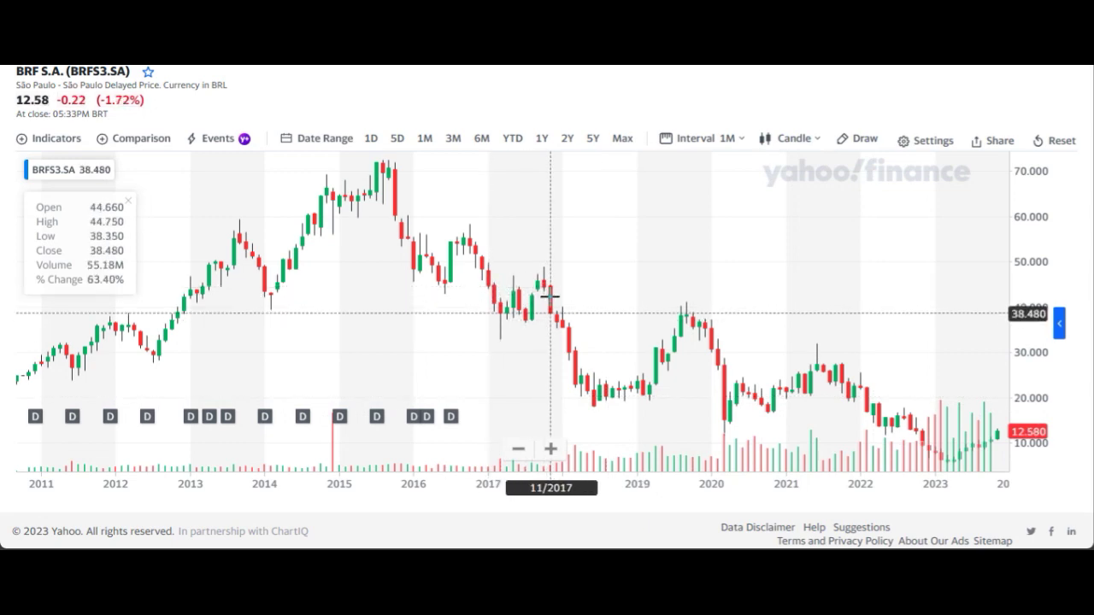
Examine BRF's monthly share price and dividend history over shorter and longer periods, from 2002 to 2023.
scroll(549, 296, down, 5)
scroll(554, 304, up, 4)
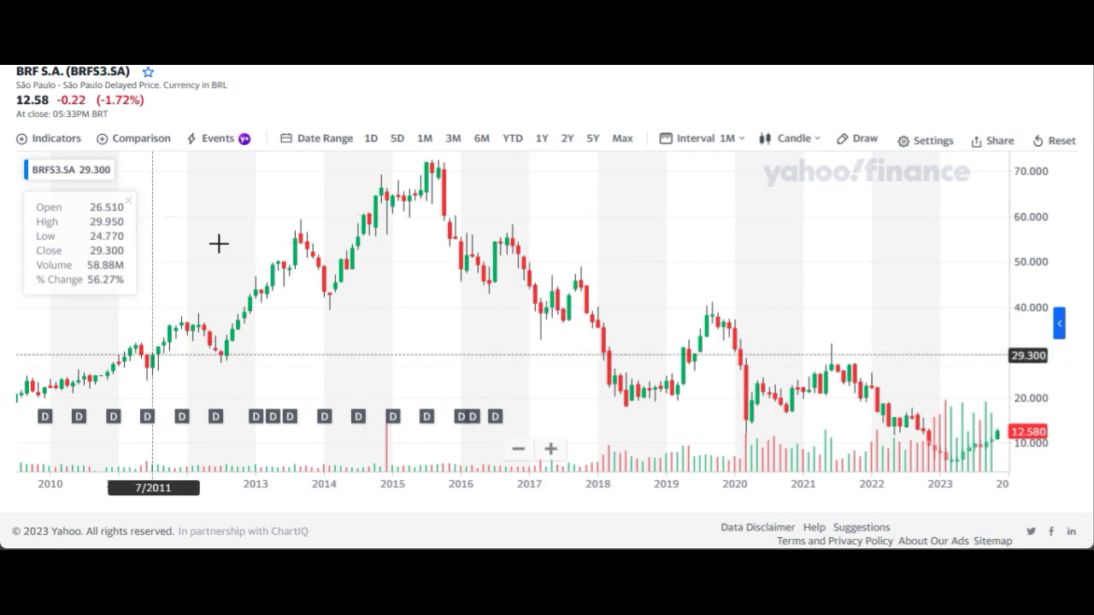
scroll(513, 293, down, 2)
scroll(513, 294, down, 2)
scroll(515, 293, up, 5)
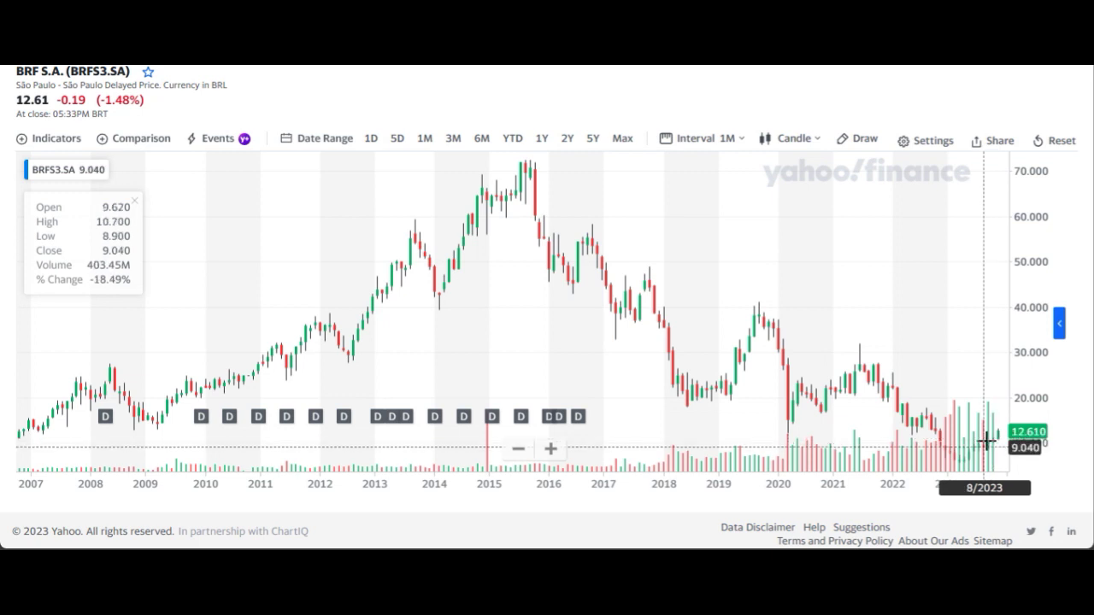
scroll(967, 437, up, 3)
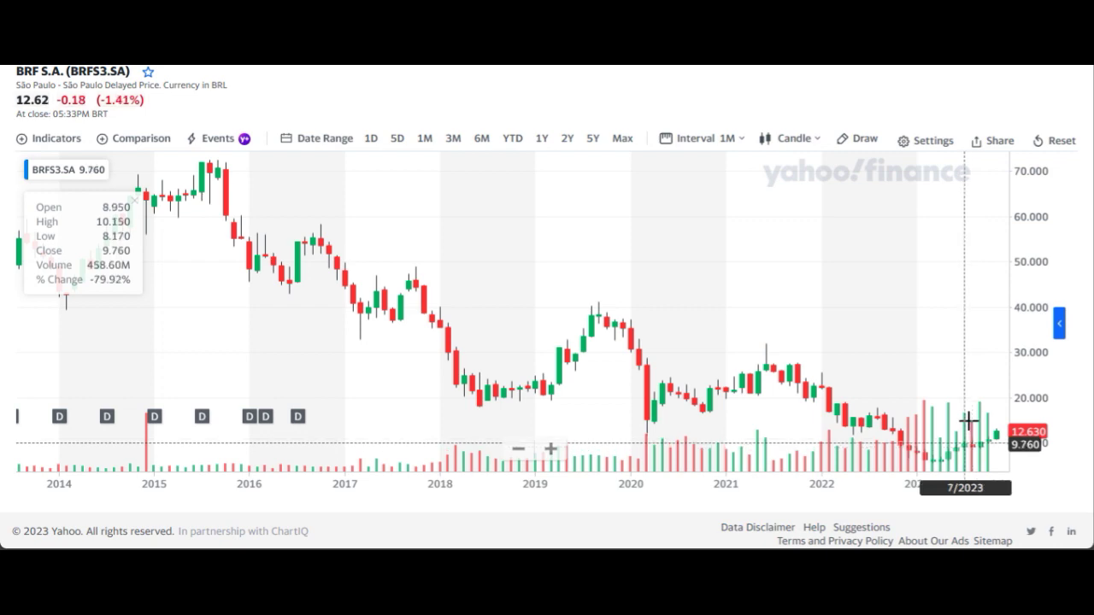
scroll(500, 274, down, 5)
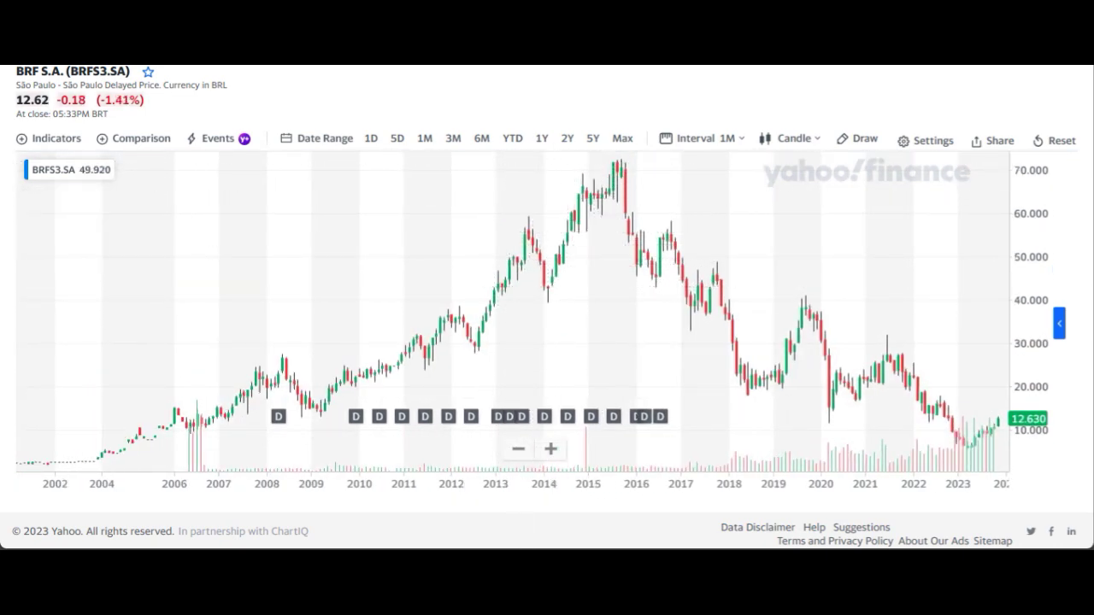
Switch back to the Excel workbook and review annual net revenue from 2015 to 2017.
key(alt+Tab)
click(412, 168)
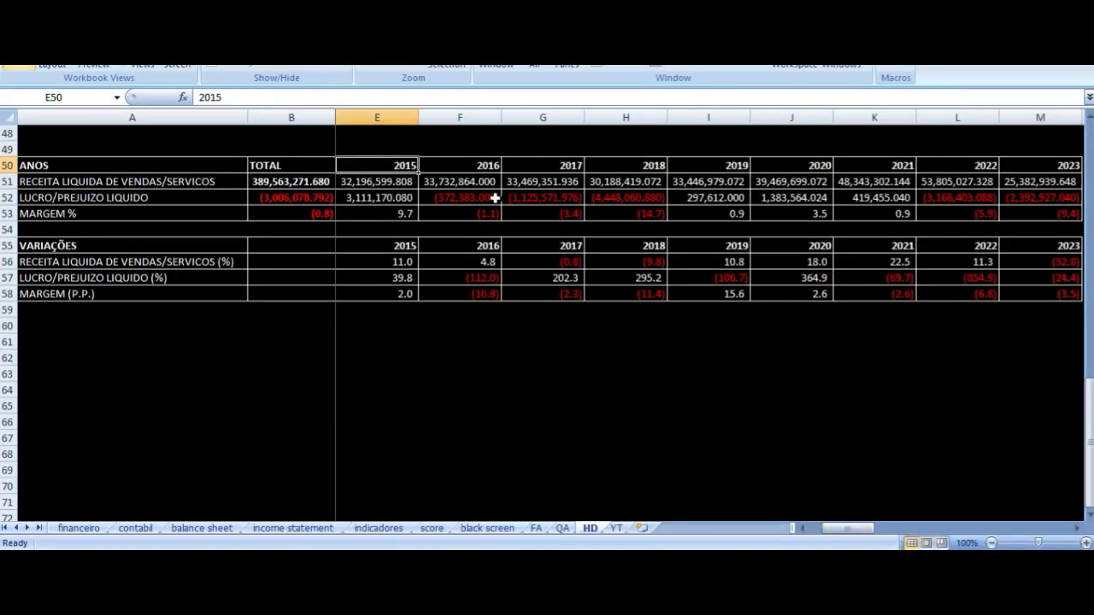
key(Down)
key(Right)
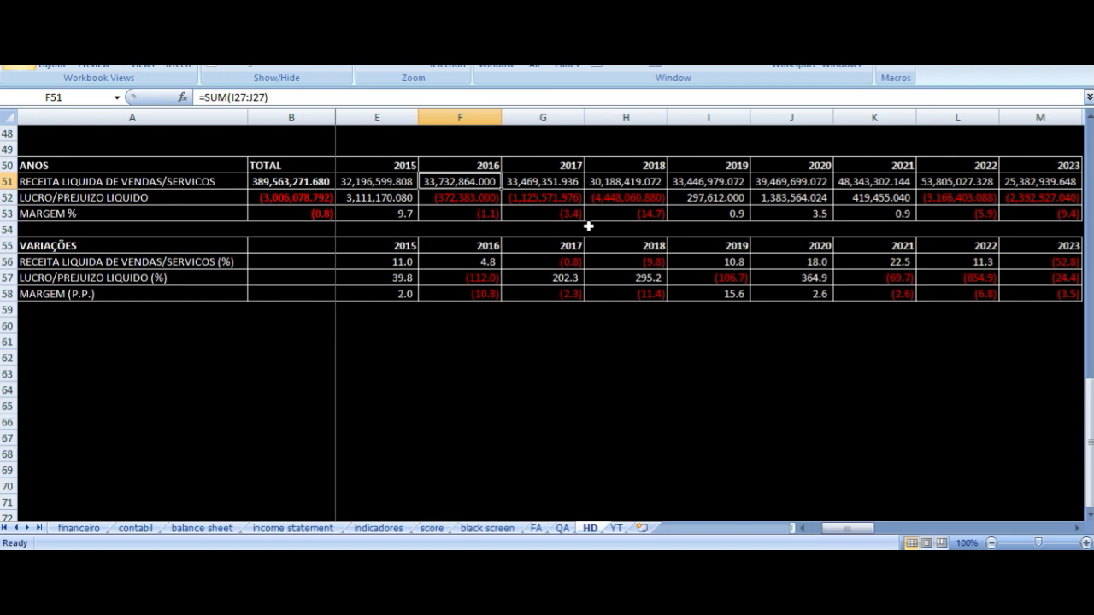
key(Right)
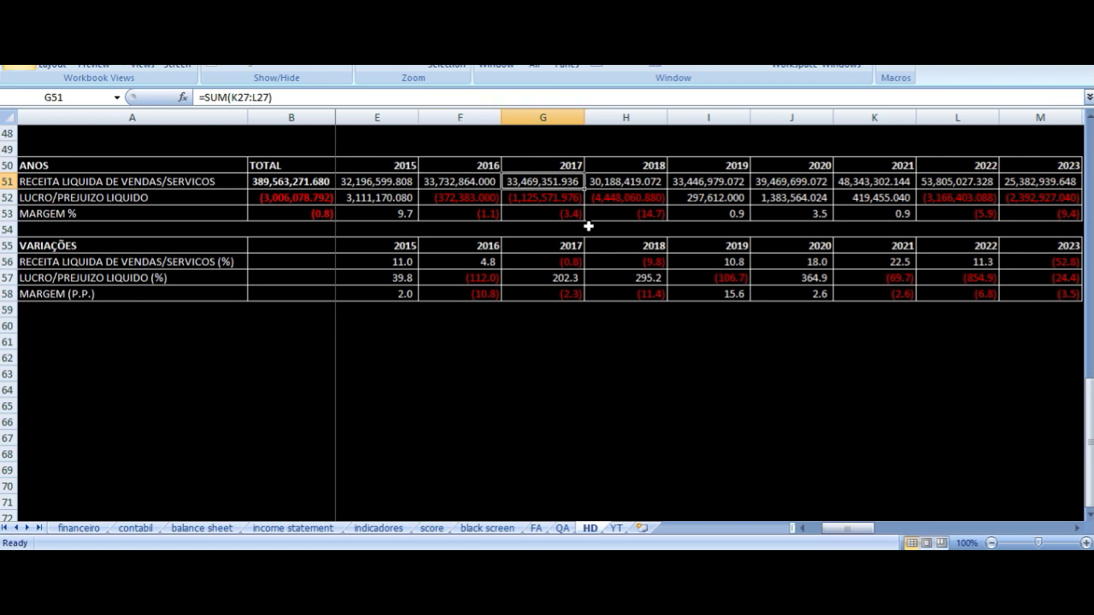
Check the 2017 results and variations, and review the 2018 and 2019 net revenue and the 2019 net profit.
key(Down)
key(Down)
key(Down)
key(Down)
key(Down)
key(Up)
key(Up)
key(Up)
key(Up)
key(Up)
key(Right)
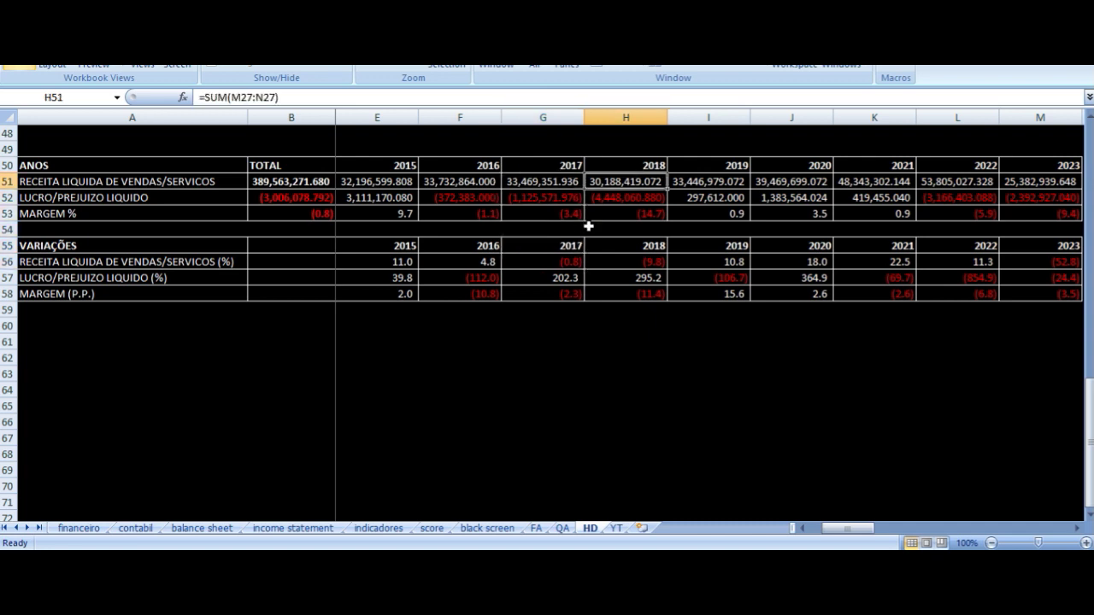
key(Right)
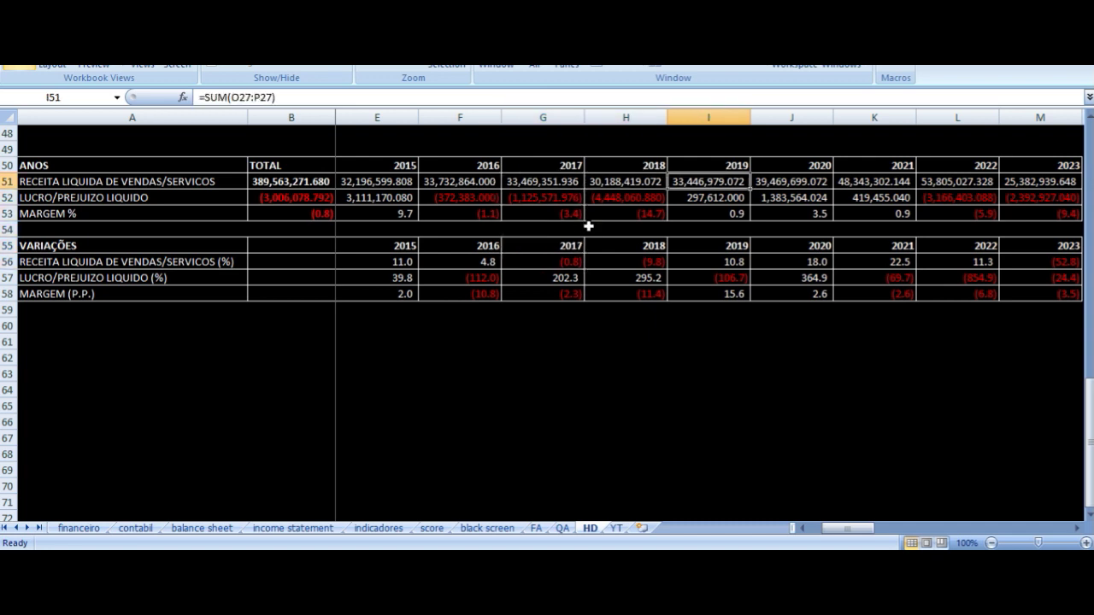
key(Down)
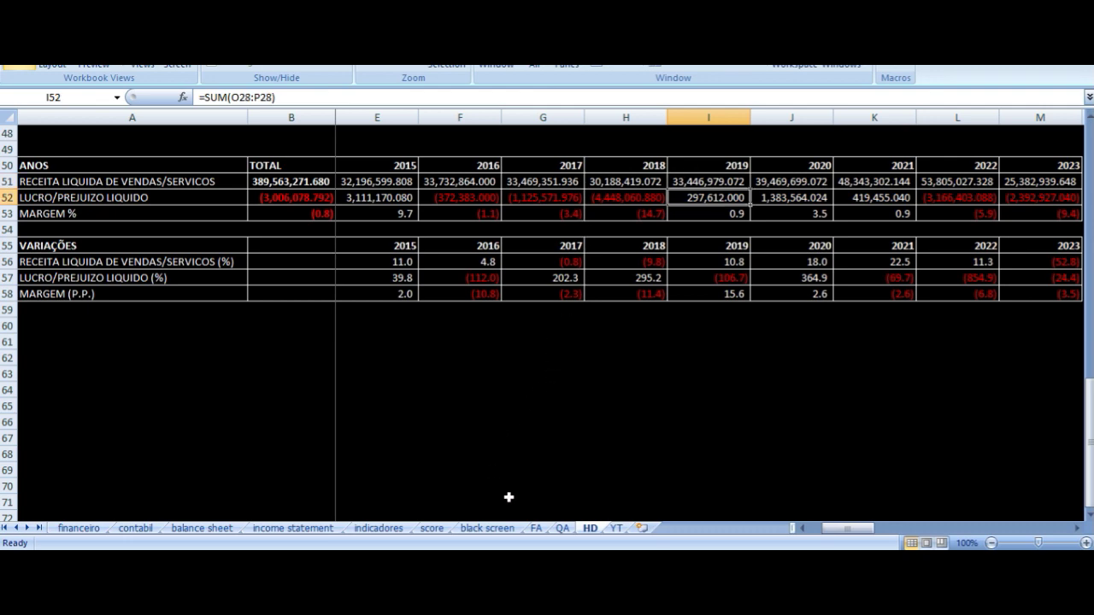
Switch to the Yahoo Finance chart and examine BRF's share price from the March 2020 fall through 2023.
click(560, 549)
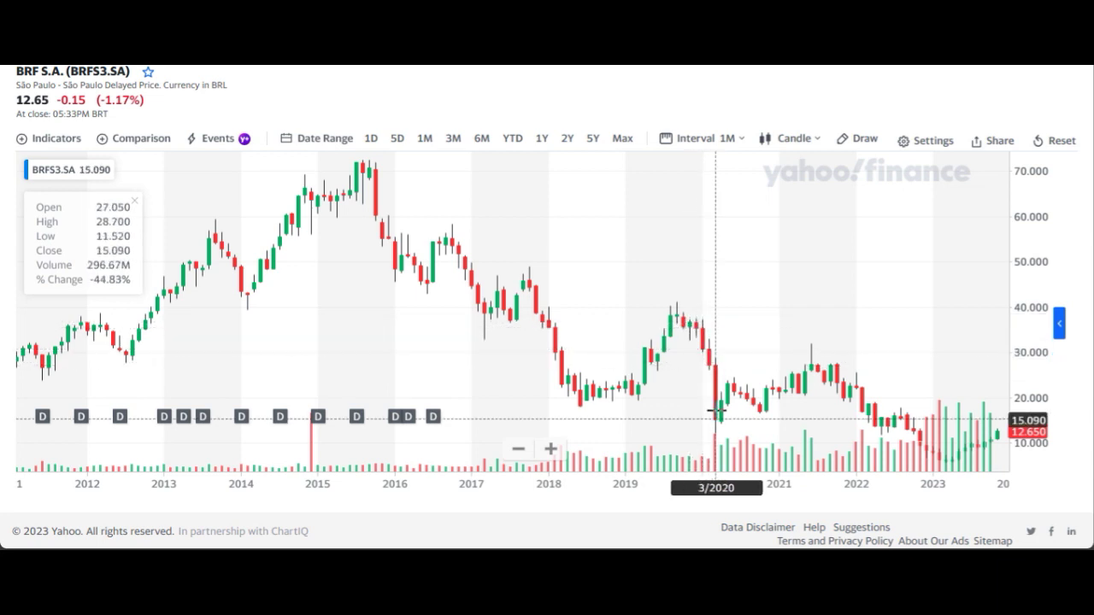
scroll(716, 410, up, 5)
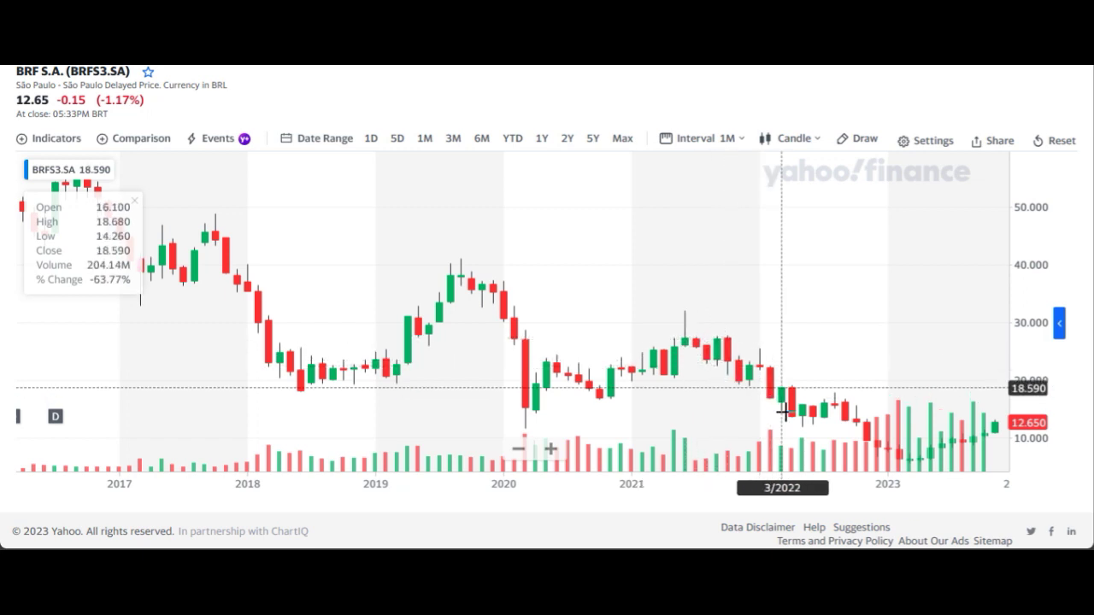
scroll(779, 409, up, 4)
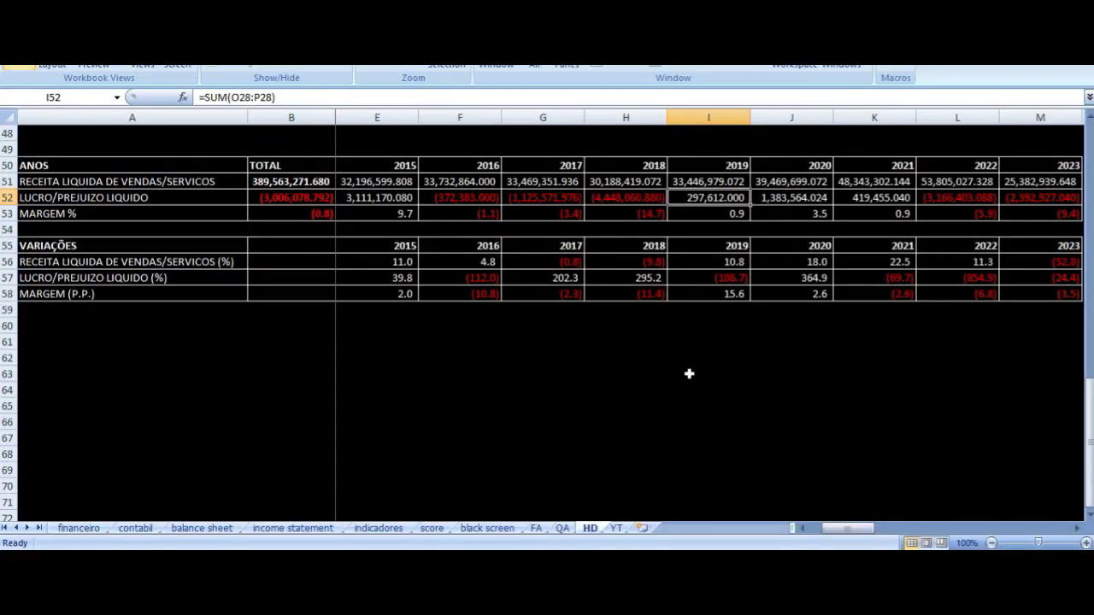
Return to the Excel workbook and follow the annual table from 2019 to the 2023 net profit.
key(Up)
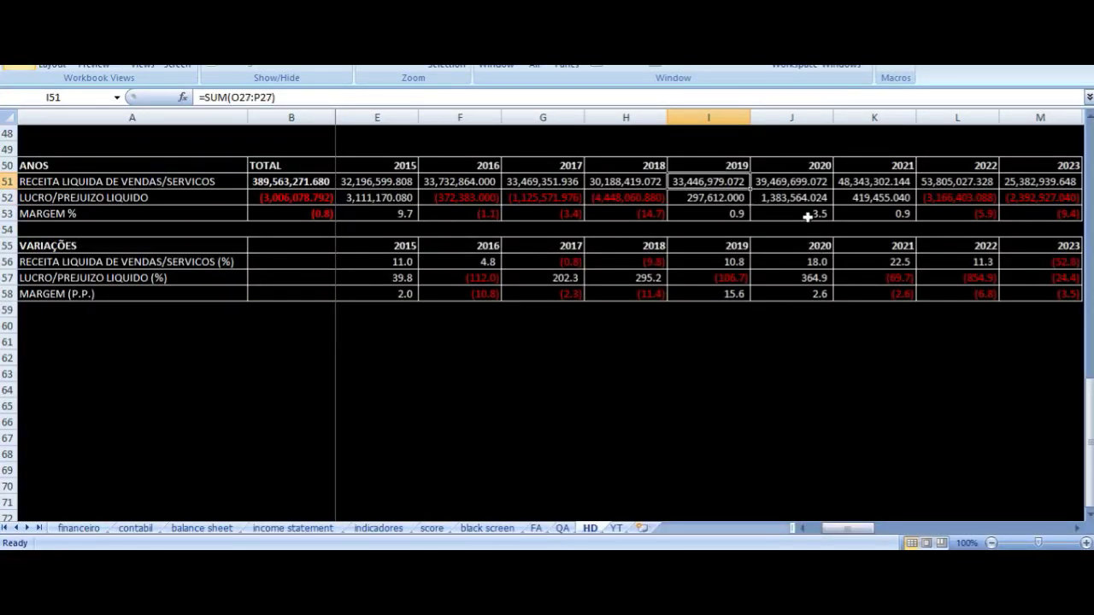
key(Right)
key(Right)
key(Right)
key(Right)
key(Down)
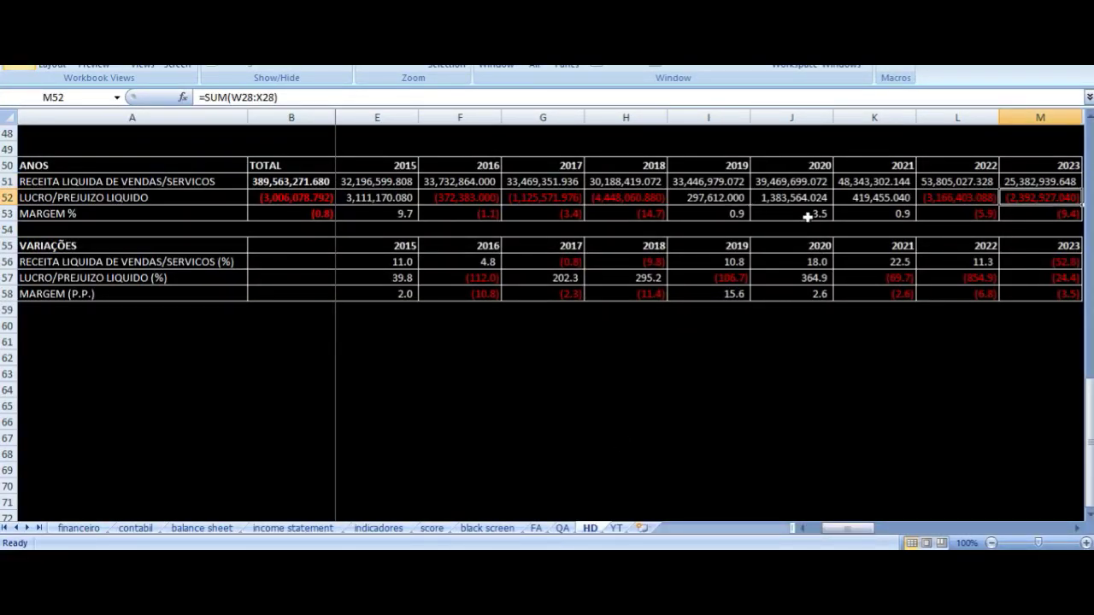
Go up to the semester table and check the net profit of 1S-2023 and 2S-2022.
key(Up)
key(Up)
key(Up)
key(Up)
key(Up)
key(Up)
key(Up)
key(Up)
key(Up)
key(Up)
key(Up)
key(Up)
key(Up)
key(Up)
key(Up)
key(Up)
key(Up)
key(Up)
key(Up)
key(Up)
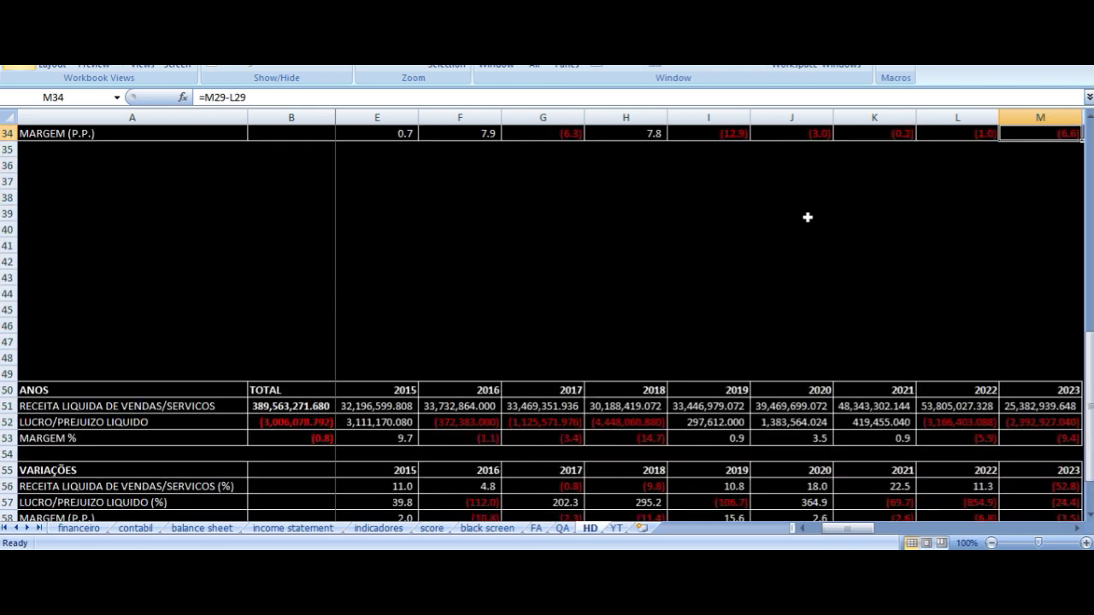
key(Up)
key(Up)
key(Up)
key(Up)
key(Up)
key(Up)
key(Up)
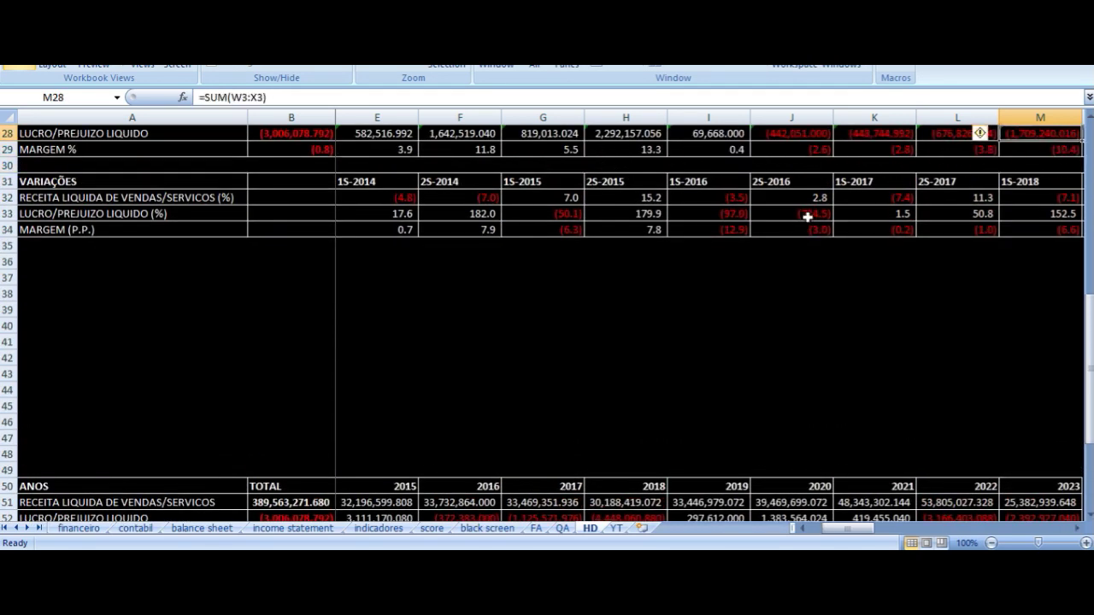
key(Up)
key(Up)
key(Down)
key(Down)
key(Down)
key(ctrl+Right)
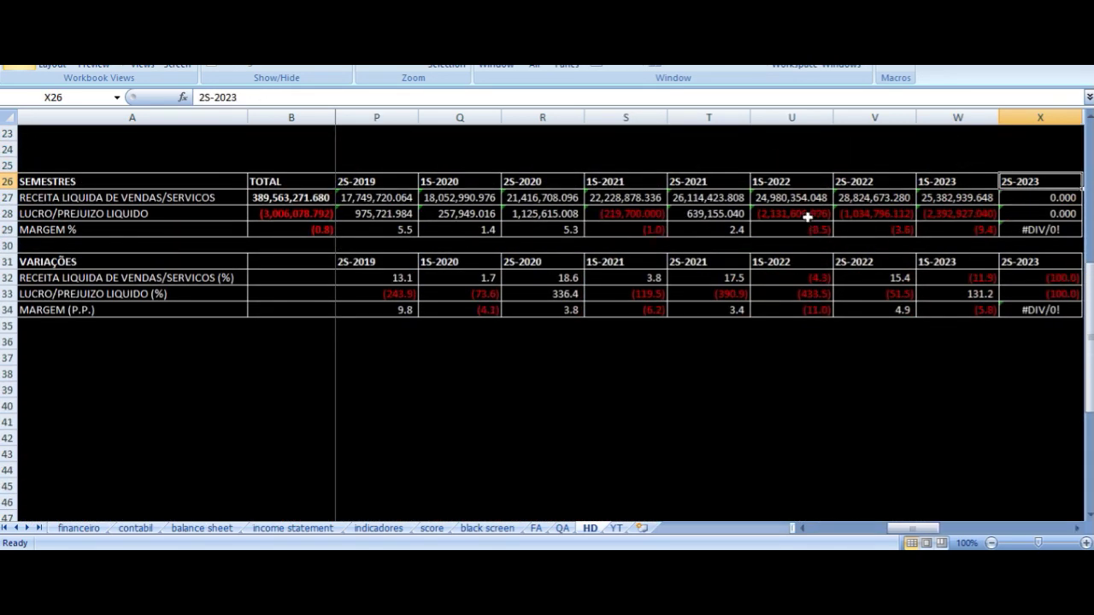
key(Left)
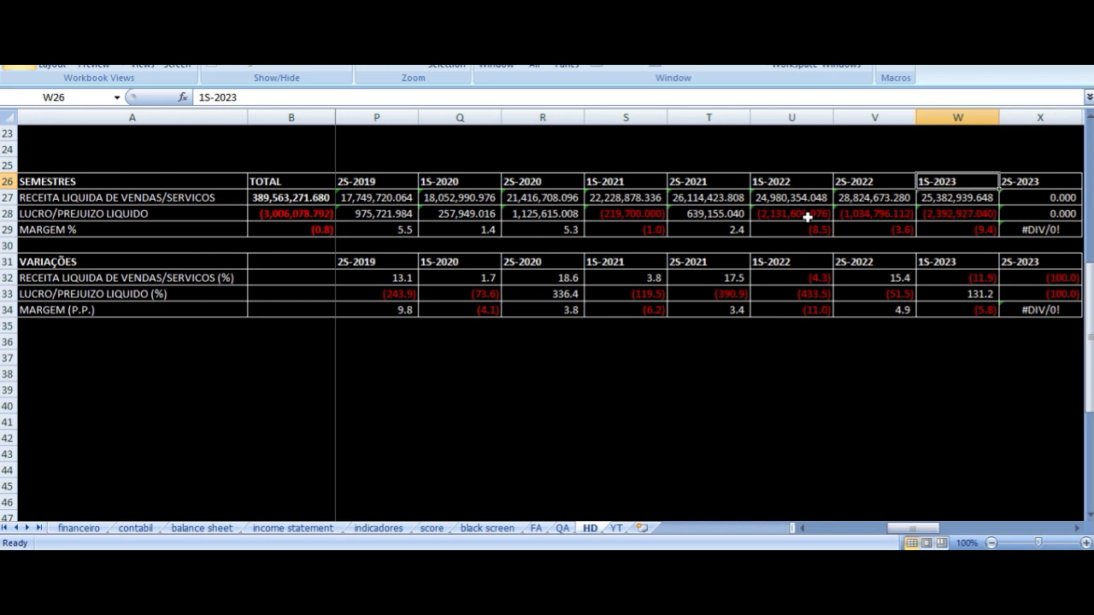
key(Down)
key(Down)
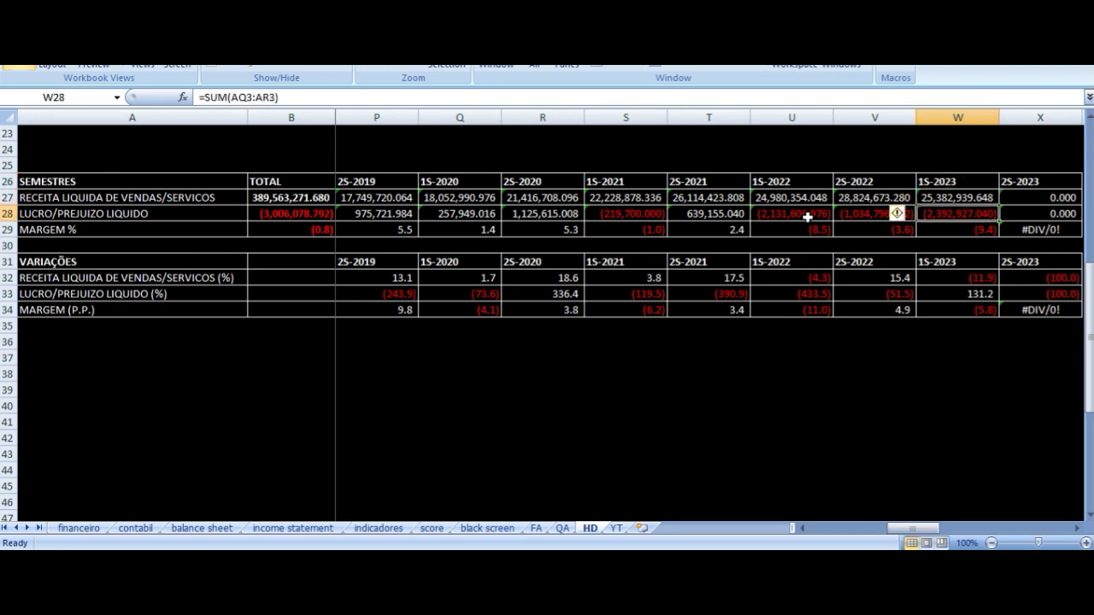
key(Left)
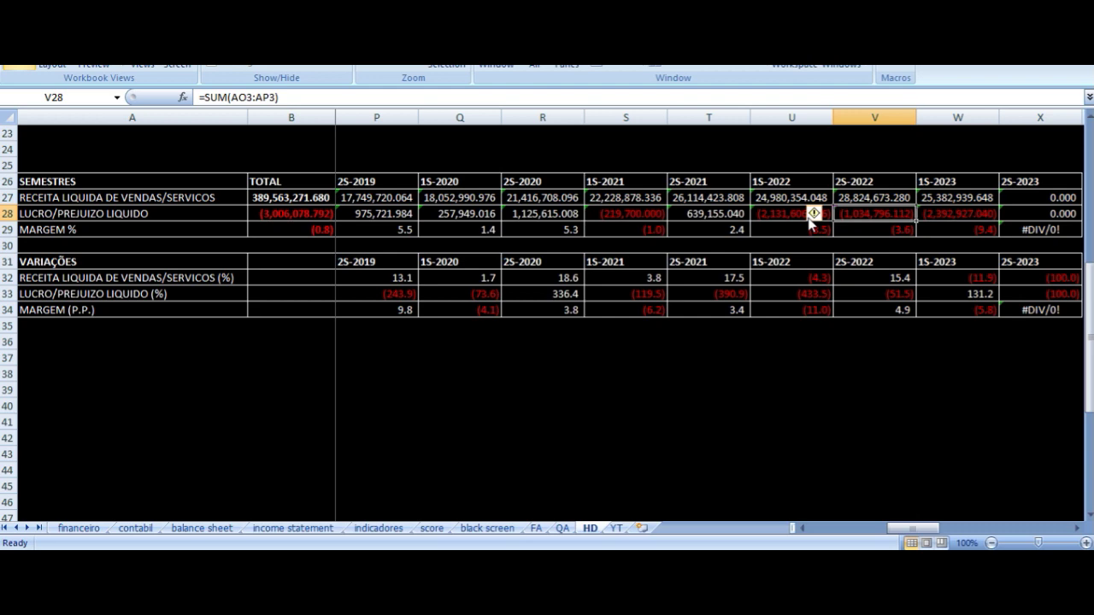
Go to the quarterly table and check the net profit of the 31/03/2023 and 30/06/2023 quarters and the latter's margin.
key(Up)
key(Up)
key(Up)
key(Up)
key(Up)
key(Up)
key(Up)
key(Up)
key(Up)
key(Up)
key(Up)
key(Up)
key(Up)
key(Up)
key(Up)
key(Up)
key(Up)
key(Up)
key(Up)
key(Up)
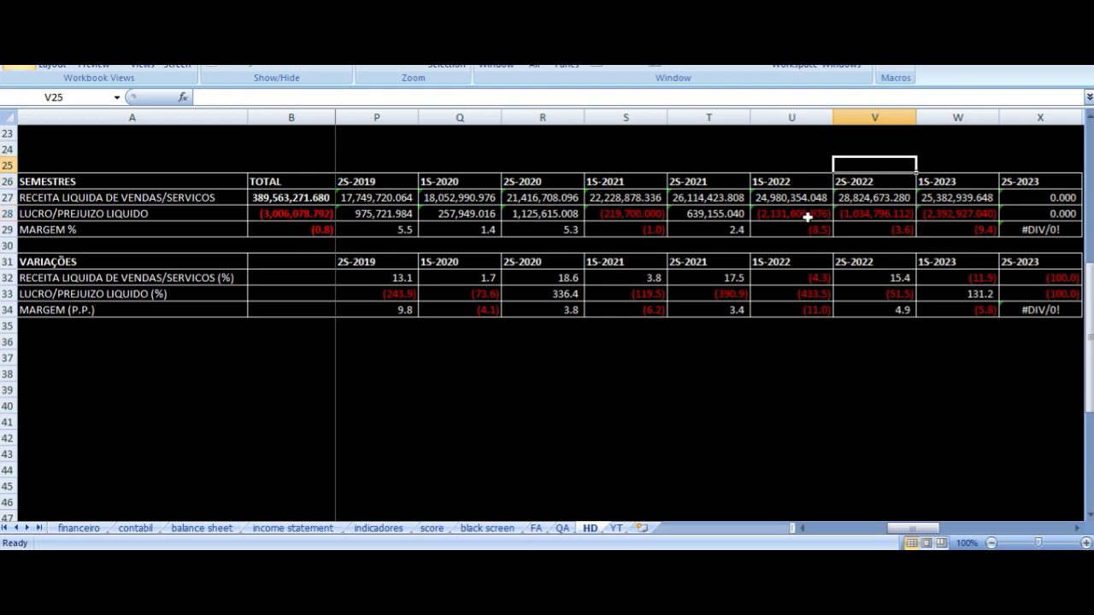
key(Down)
key(Up)
key(ctrl+Right)
key(Left)
key(Left)
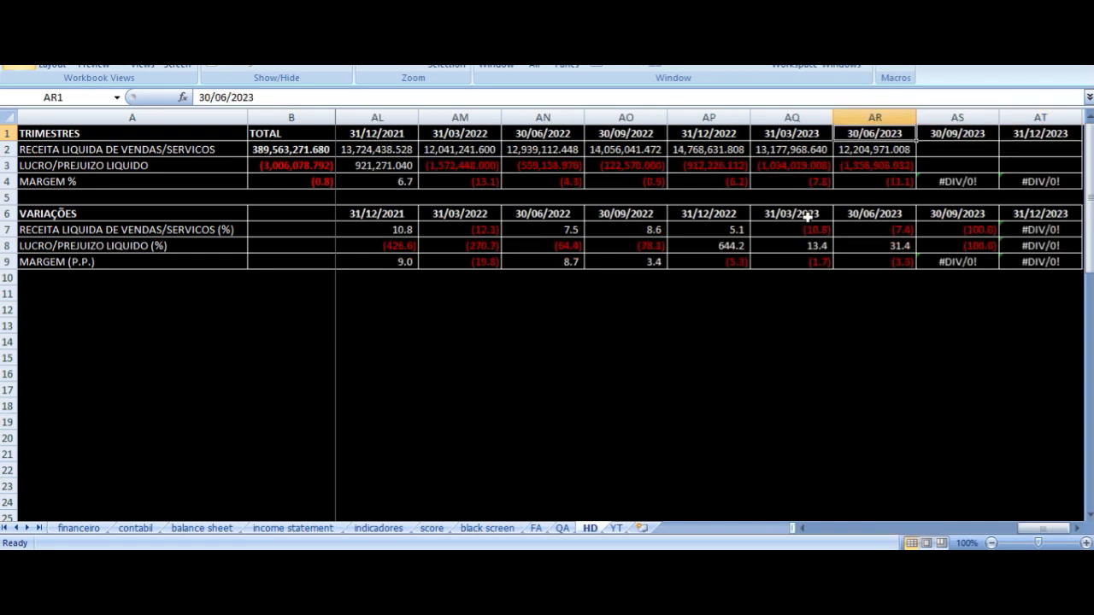
key(Down)
key(Down)
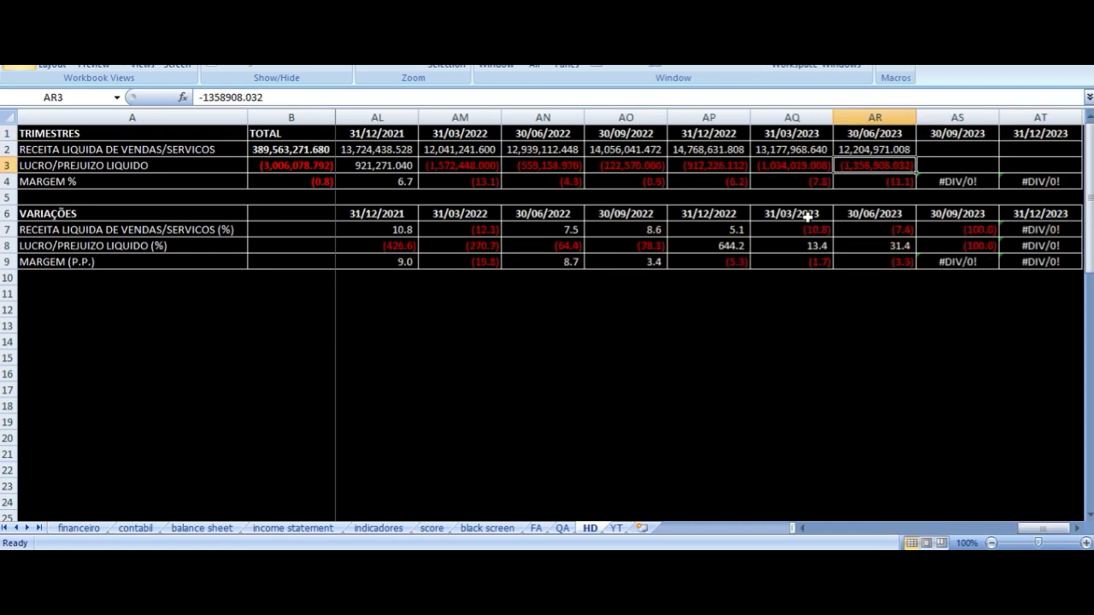
key(Left)
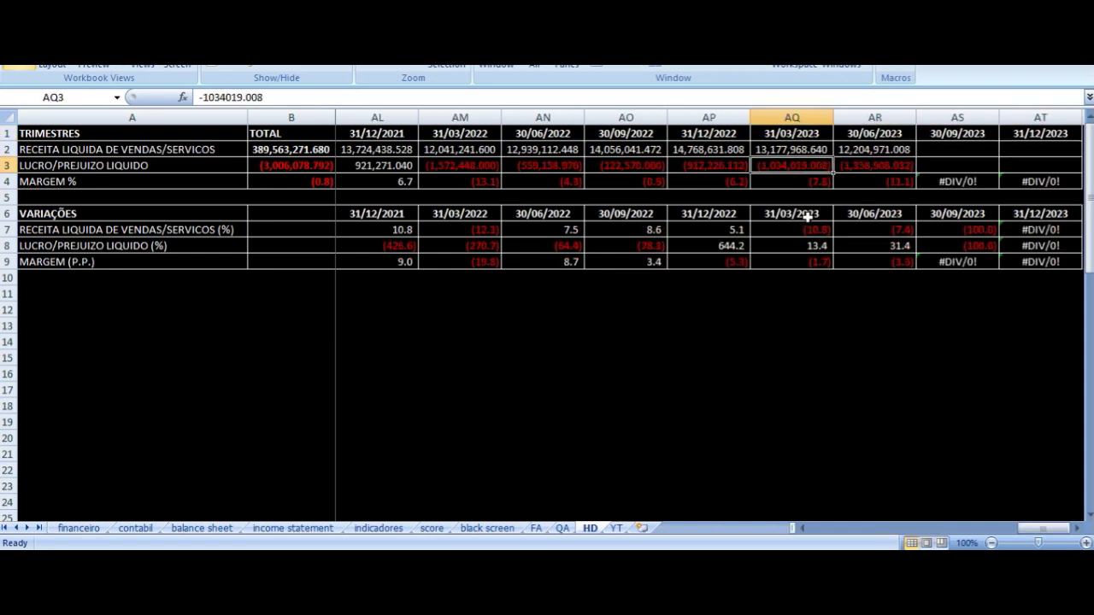
key(Right)
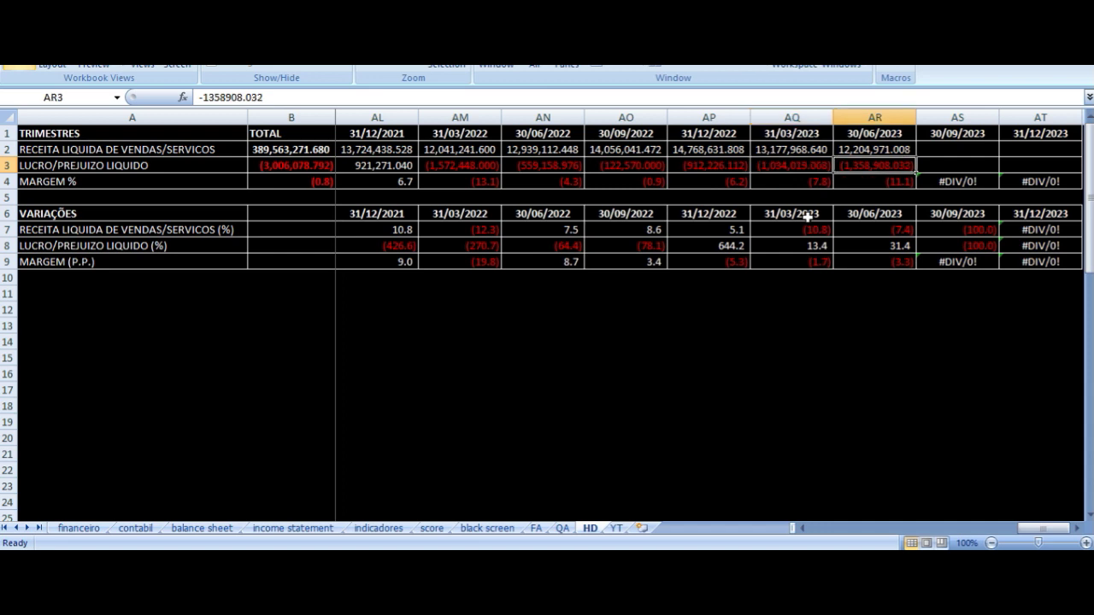
key(Down)
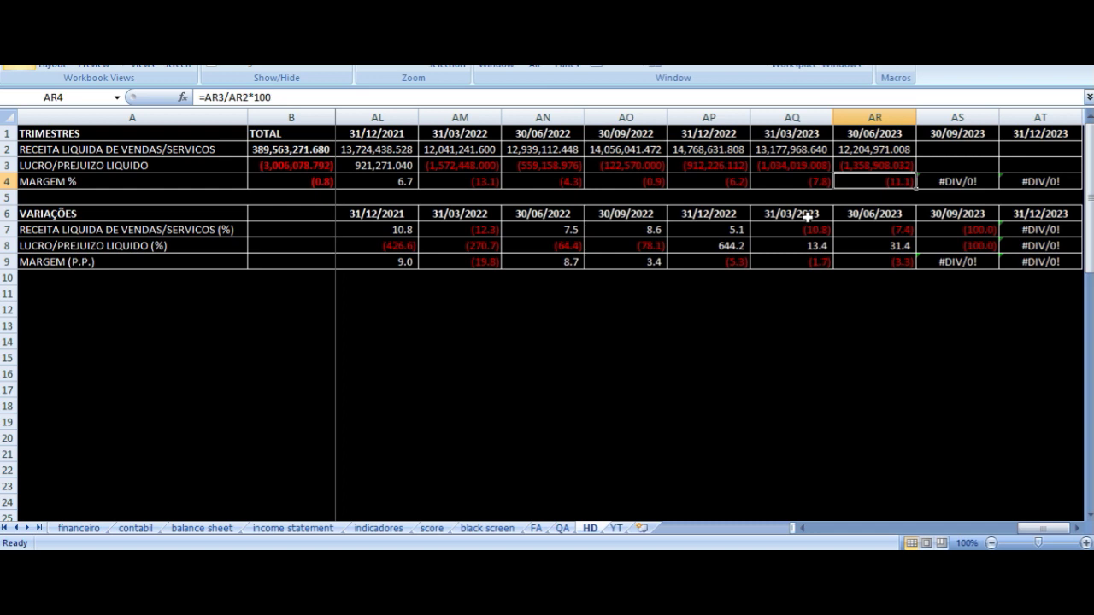
Return to the label column and look down through the quarterly and semester tables to the annual net revenue row.
key(Up)
key(Up)
key(Up)
key(Down)
key(Down)
key(Down)
key(Down)
key(Down)
key(Down)
key(Down)
key(Down)
key(Down)
key(Down)
key(Down)
key(Down)
key(Down)
key(Down)
key(Down)
key(Down)
key(Down)
key(Down)
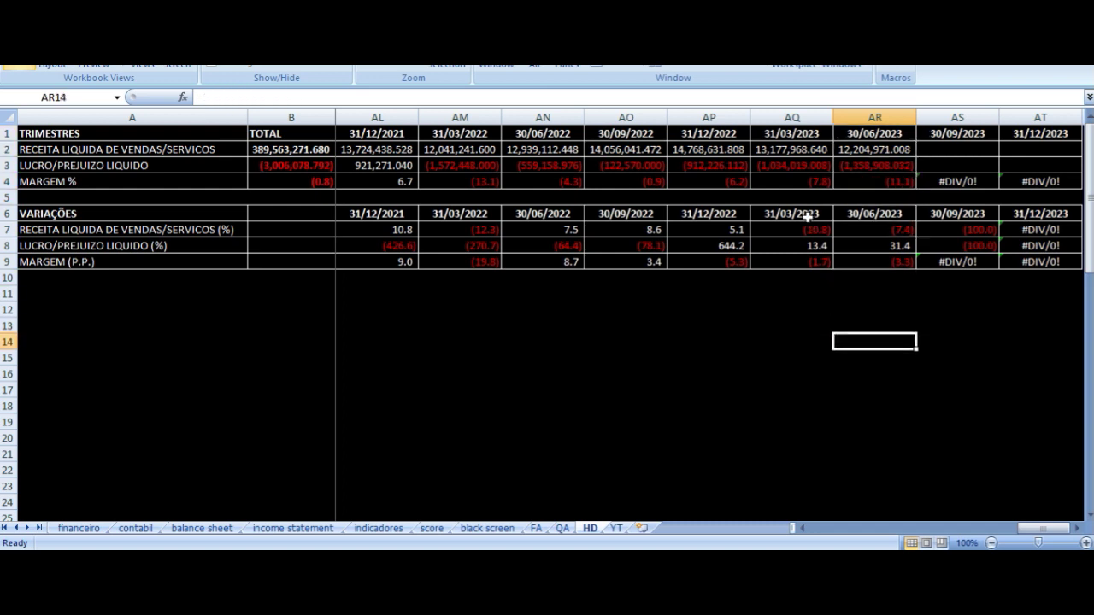
key(Home)
key(Down)
key(Down)
key(Down)
key(Down)
key(Down)
key(Down)
key(Down)
key(Down)
key(Down)
key(Down)
key(Down)
key(Down)
key(Down)
key(Down)
key(Down)
key(Down)
key(Down)
key(Down)
key(Down)
key(Down)
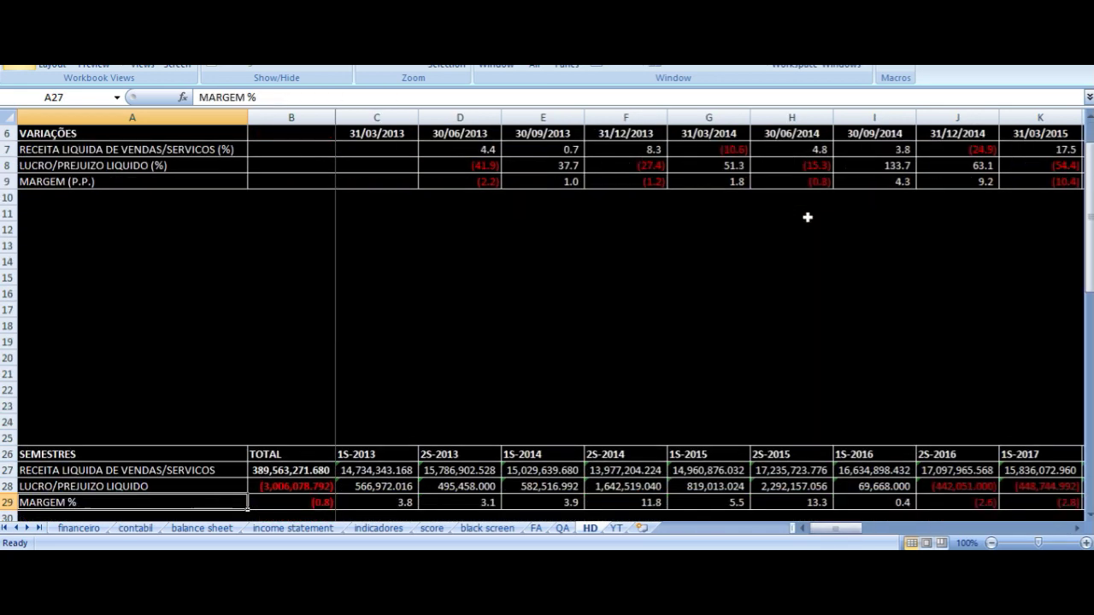
key(Down)
key(Down)
key(Down)
key(Down)
key(Down)
key(Down)
key(Down)
key(Down)
key(Down)
key(Down)
key(Down)
key(Down)
key(Down)
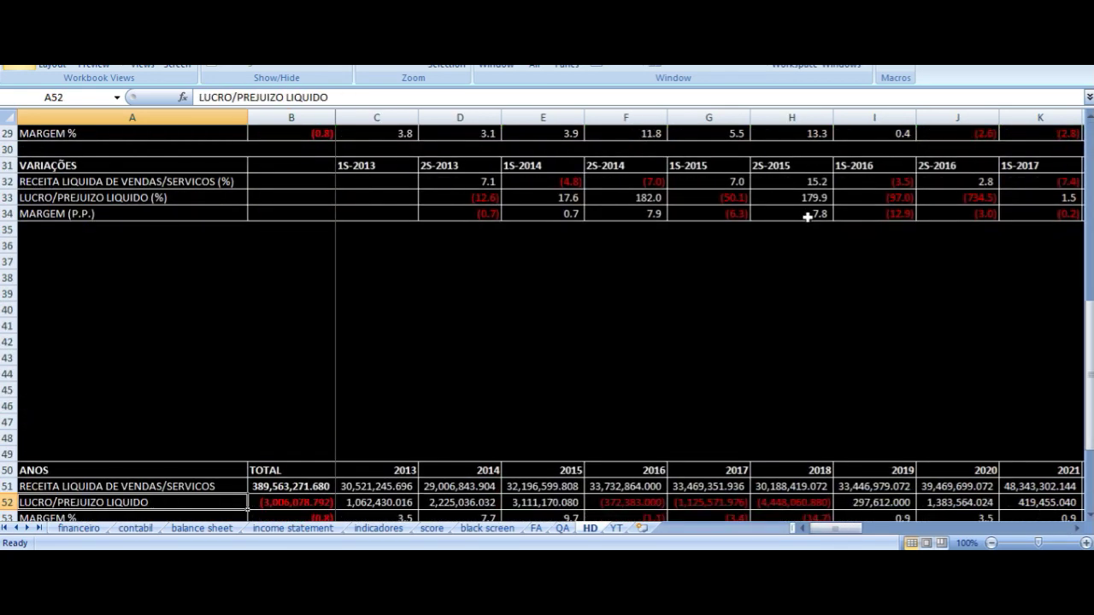
key(Up)
key(Up)
key(Up)
key(Up)
key(Up)
key(Up)
key(Up)
key(Up)
key(Up)
key(Up)
key(Up)
key(Up)
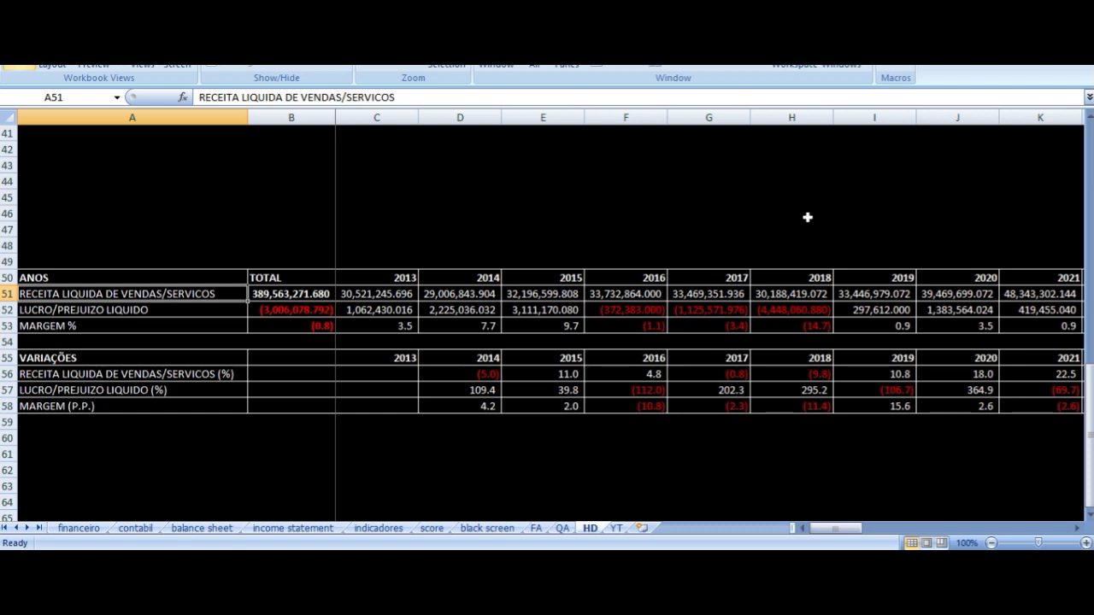
Follow the annual net revenue row across from 2013 to 2023.
key(Right)
key(Right)
key(Right)
key(Right)
key(Right)
key(Right)
key(Right)
key(Right)
key(Right)
key(Right)
key(Right)
key(Right)
key(Right)
key(Right)
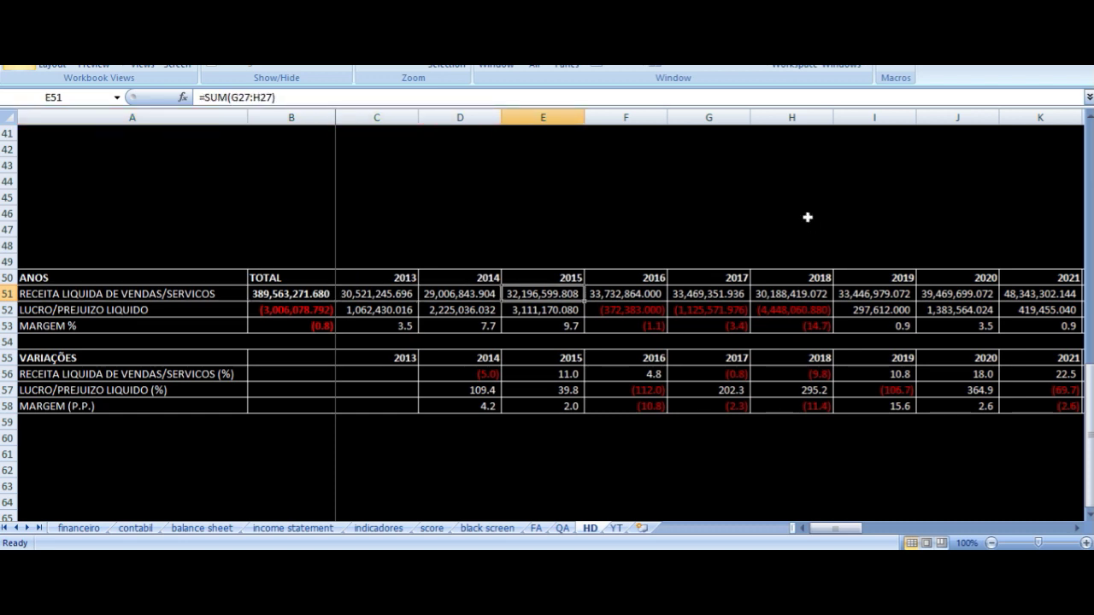
key(Right)
key(Right)
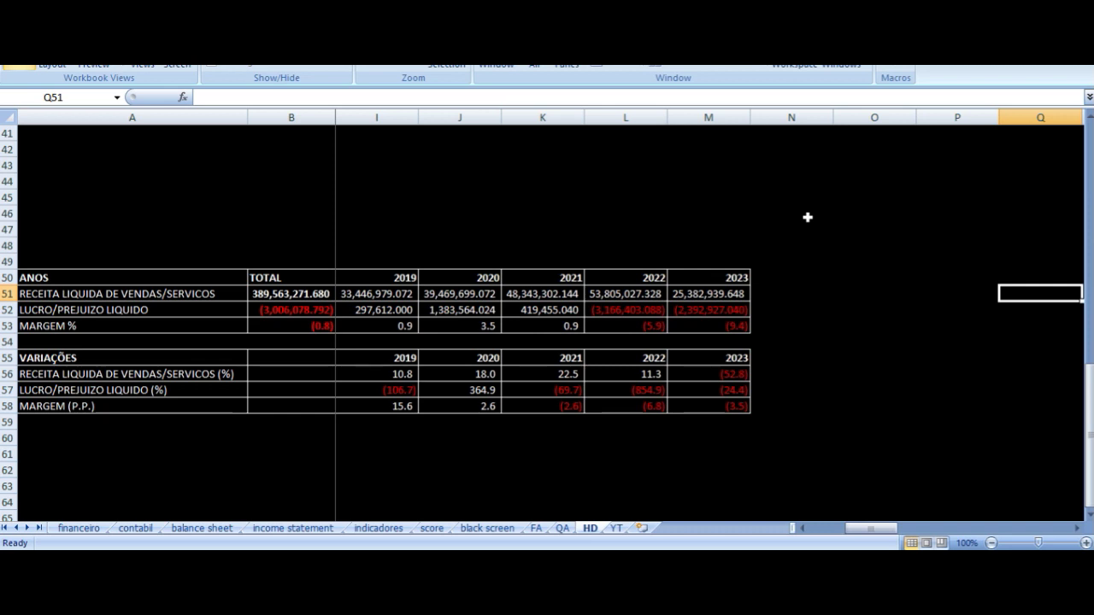
key(Left)
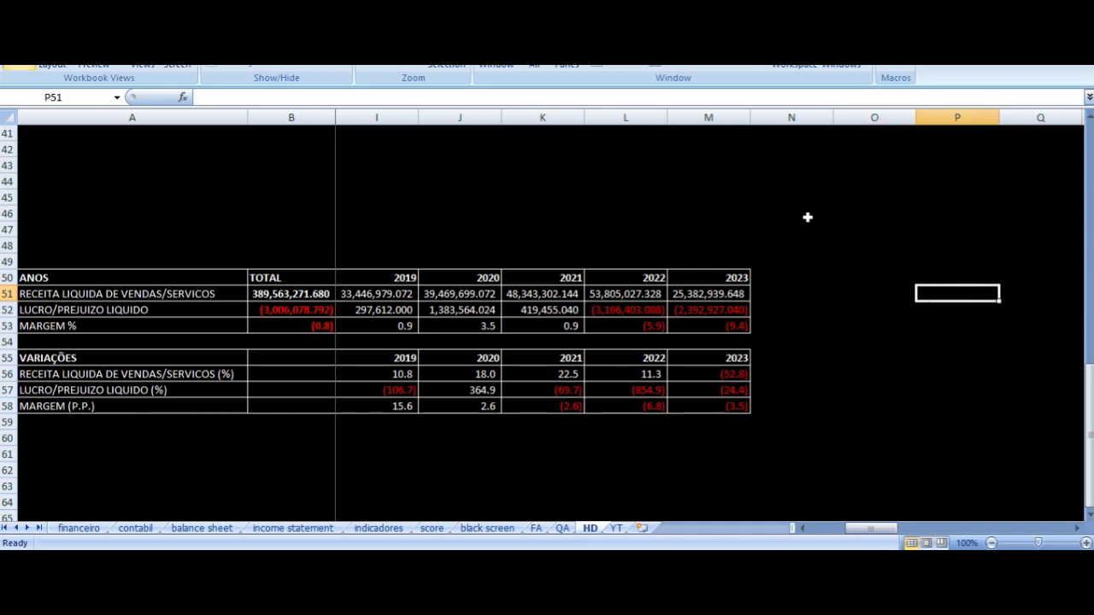
key(Right)
key(Left)
key(Left)
key(Left)
key(Left)
key(Left)
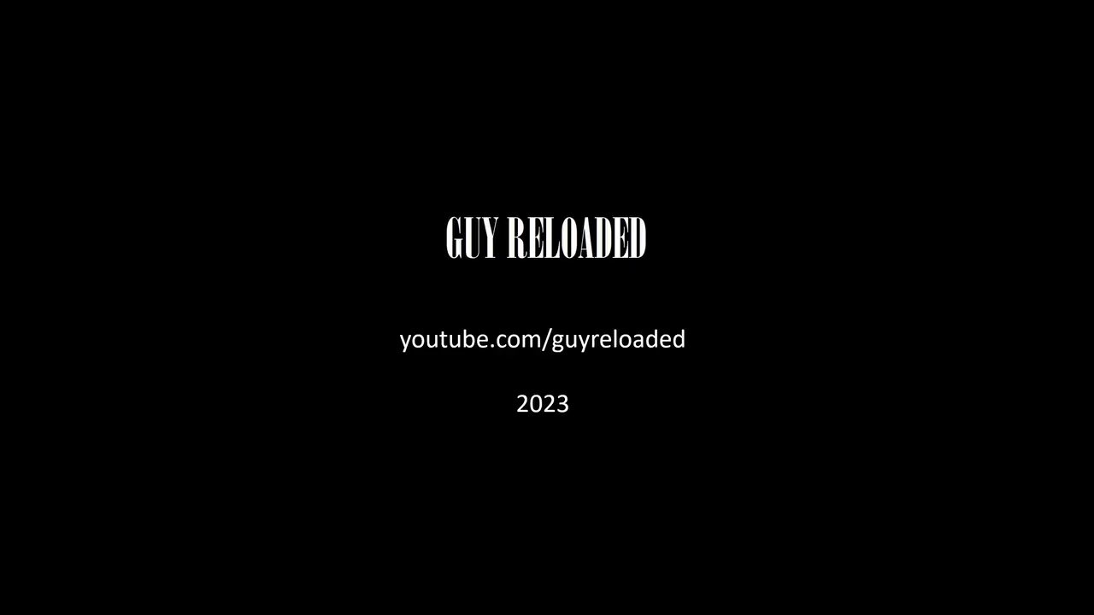